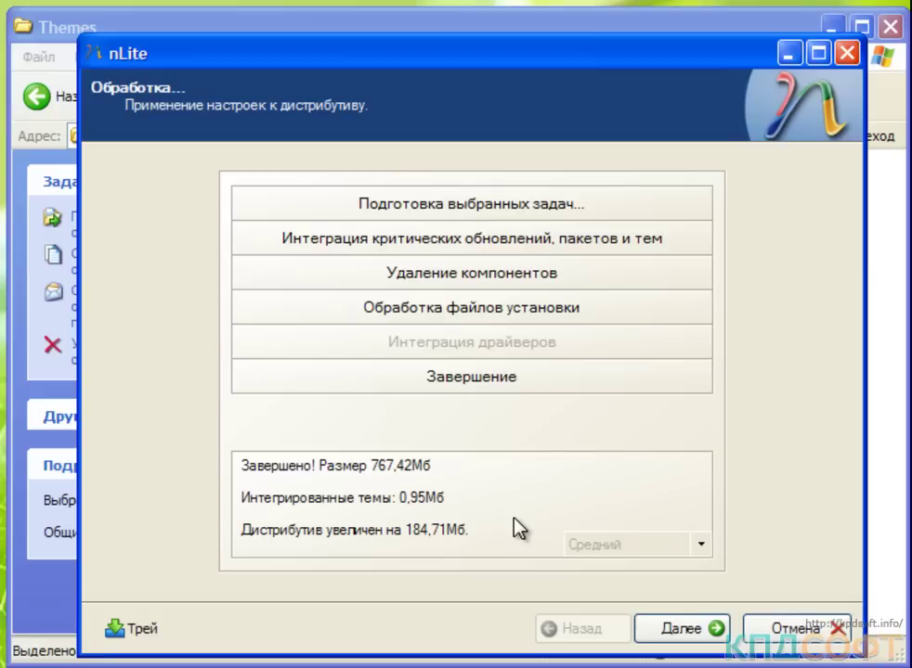
Advance the nLite wizard to the bootable ISO stage and browse the WinXP working folder without the folder tree
click(691, 632)
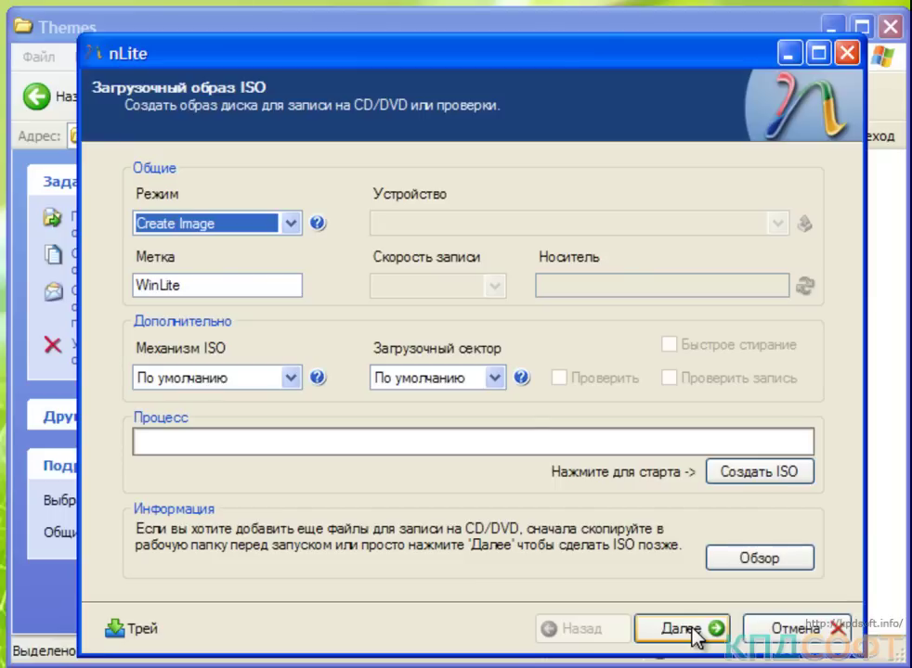
click(745, 562)
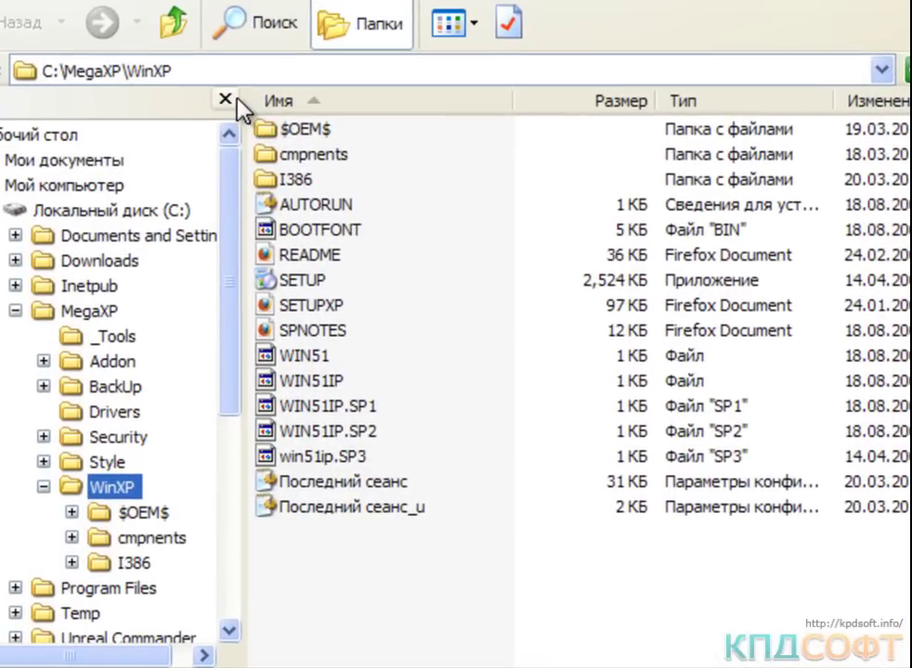
click(225, 99)
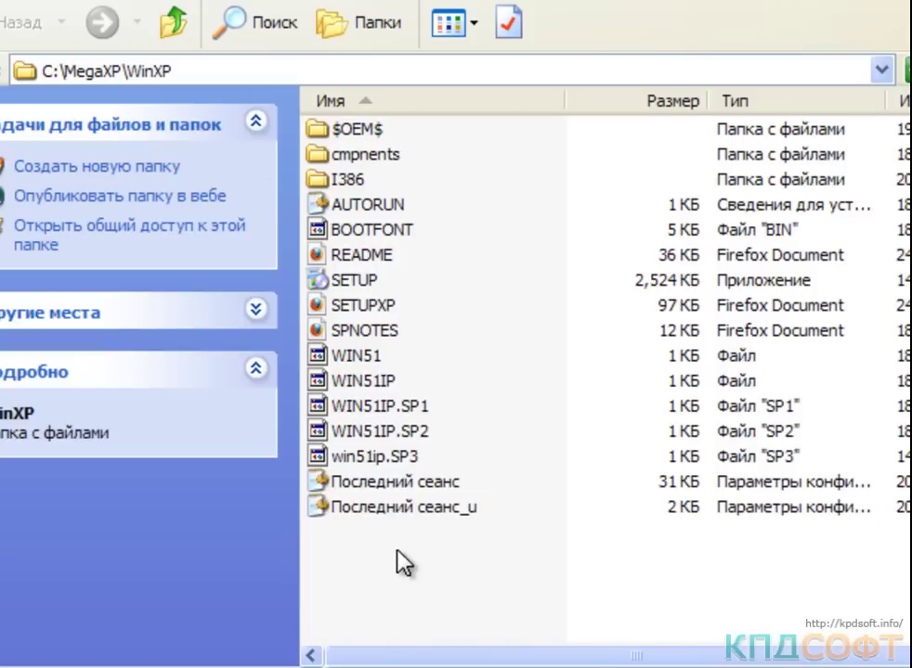
Create a folder named Cursors inside $OEM$\$$ of the WinXP distribution
double_click(339, 135)
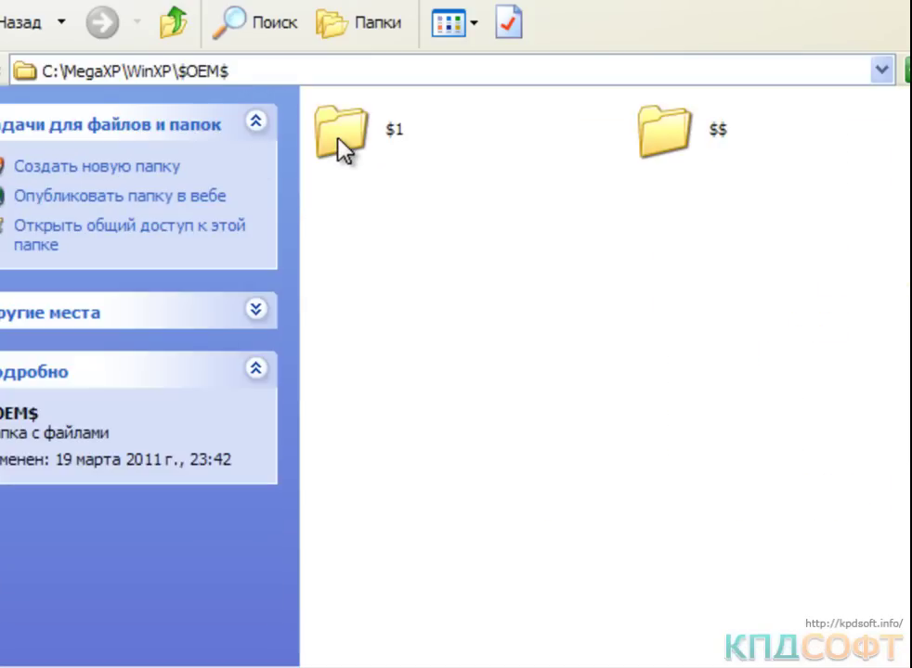
double_click(695, 151)
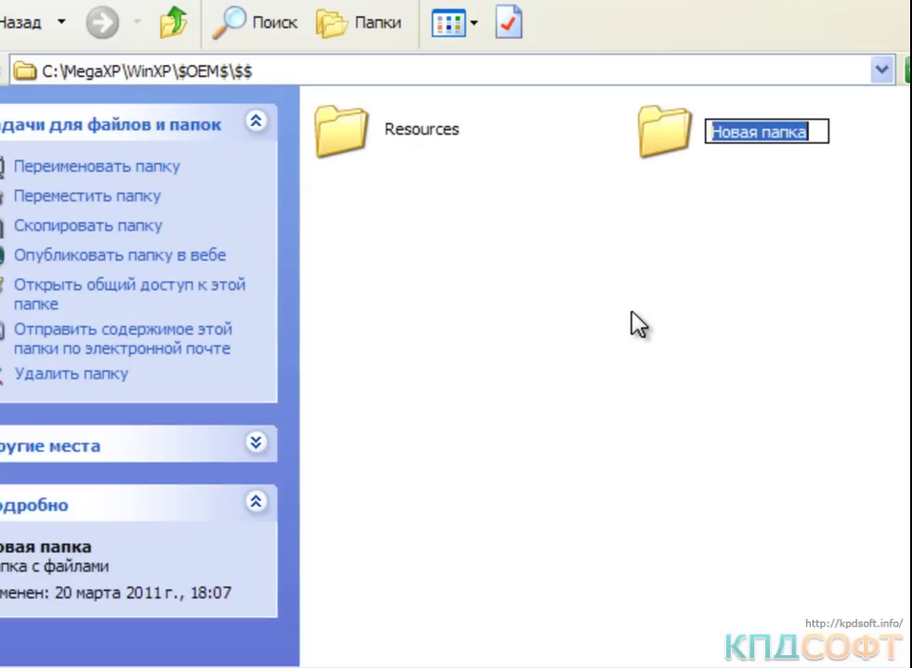
text(Curs)
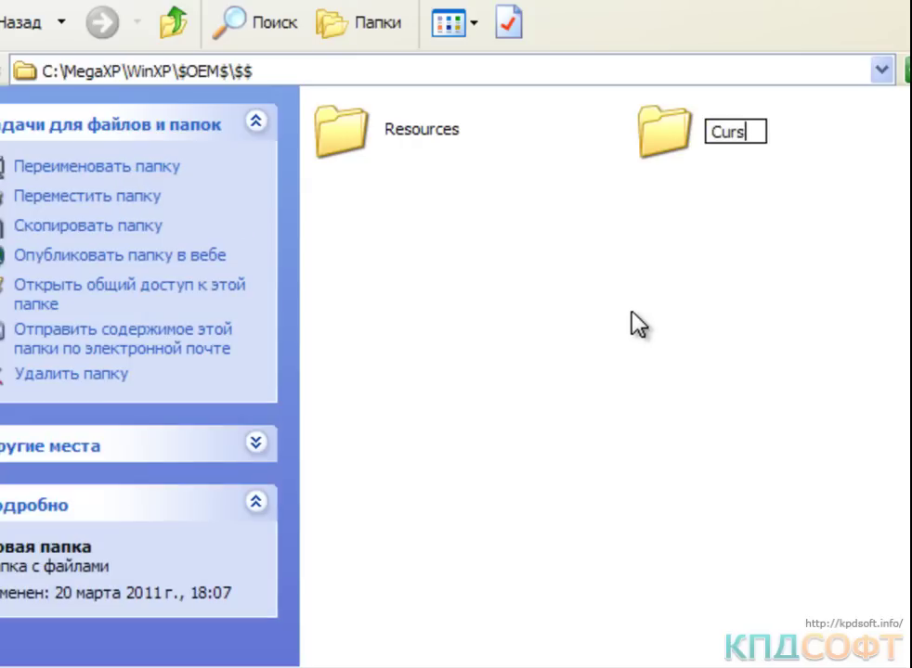
text(ors)
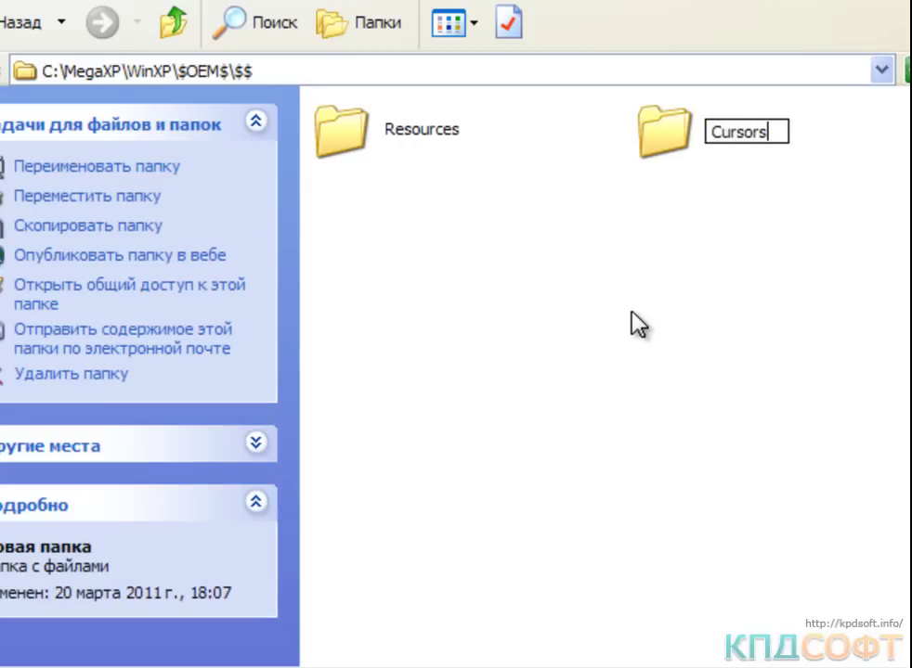
key(Return)
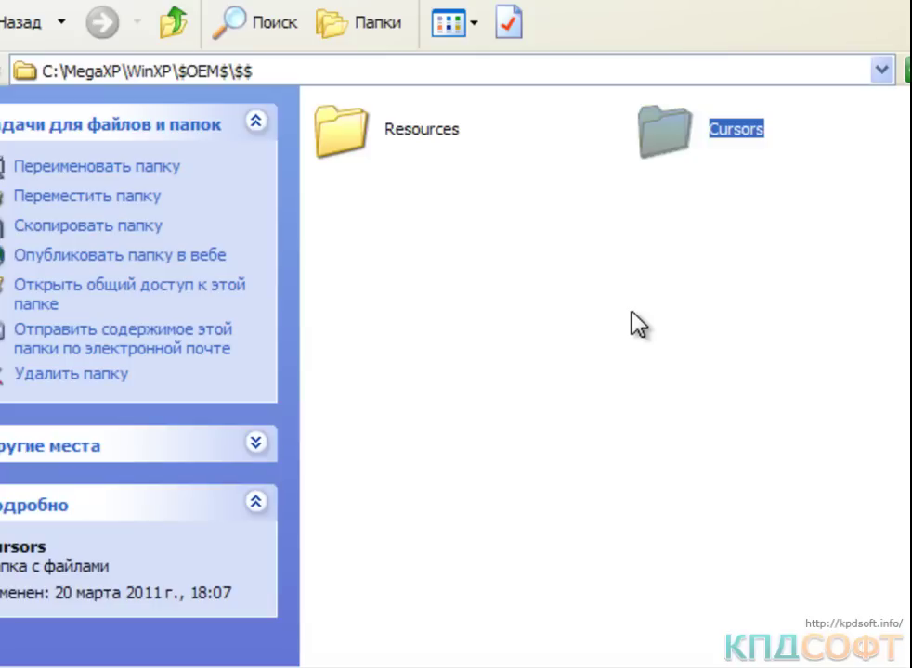
Create a folder named Media beside Cursors in $OEM$\$$
click(631, 325)
click(112, 167)
text(Media)
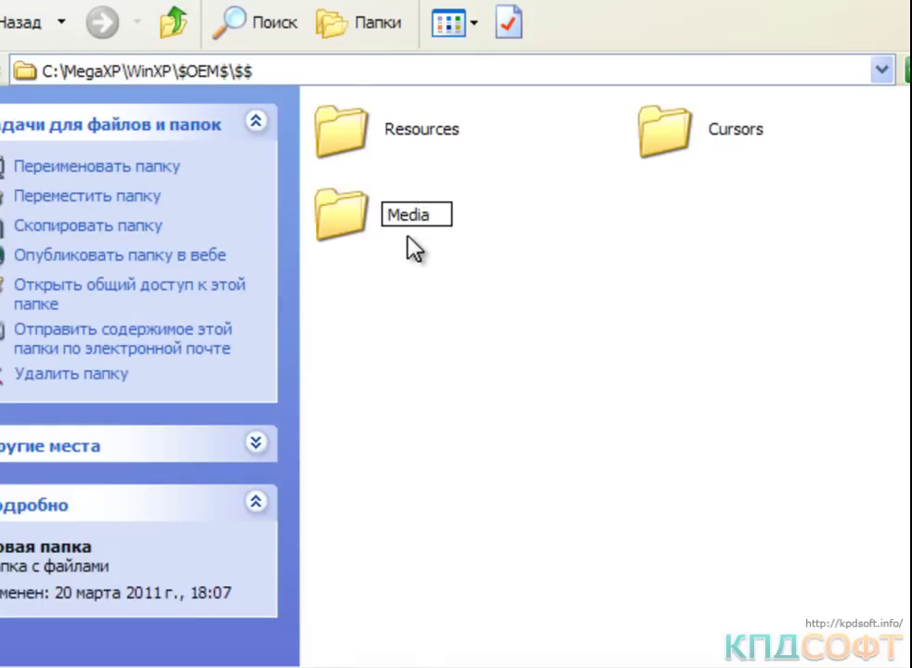
key(Return)
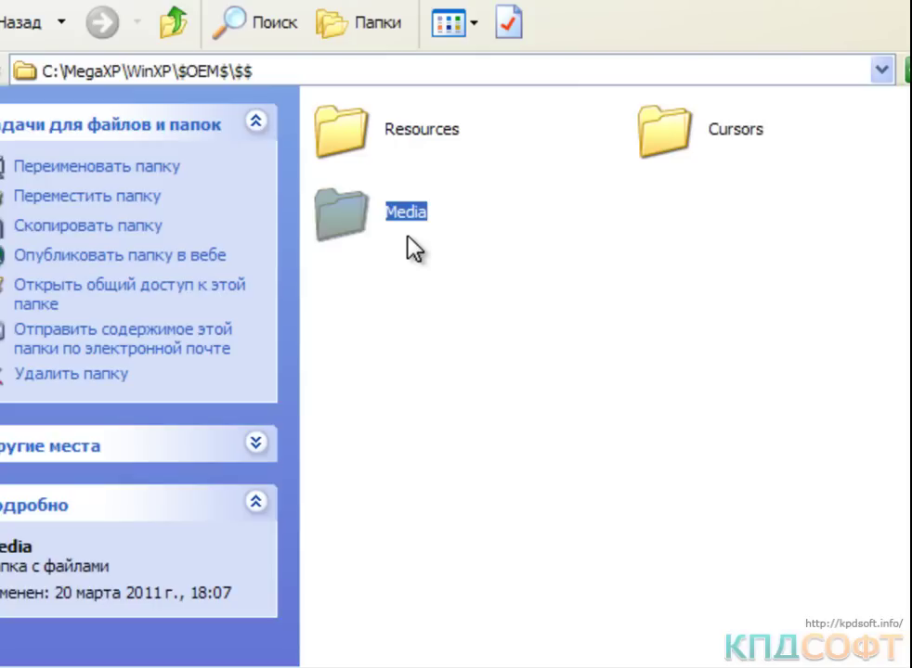
Create a folder named Web in the same $OEM$\$$ directory
click(451, 263)
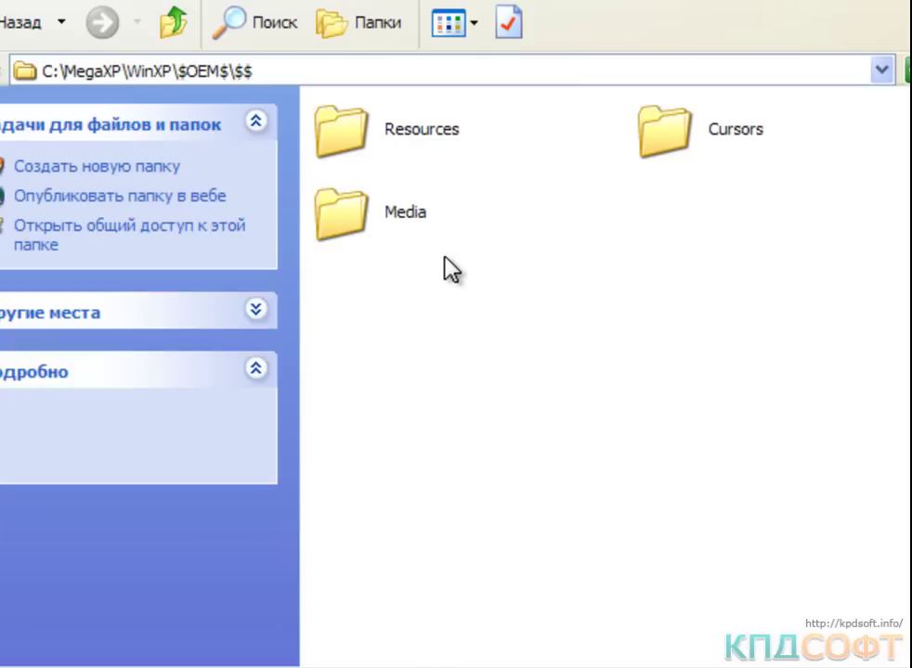
click(112, 165)
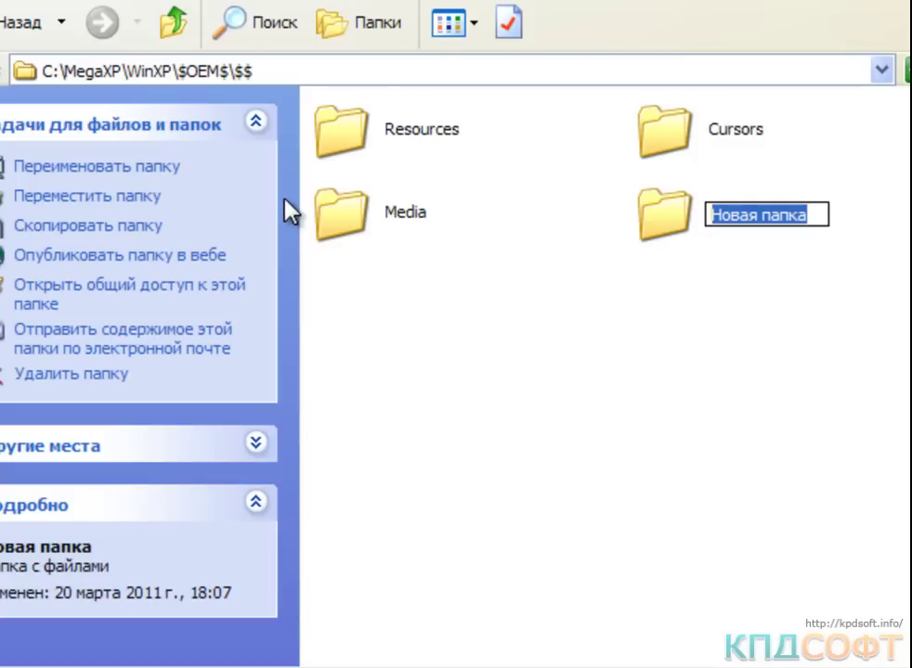
text(Web)
key(Return)
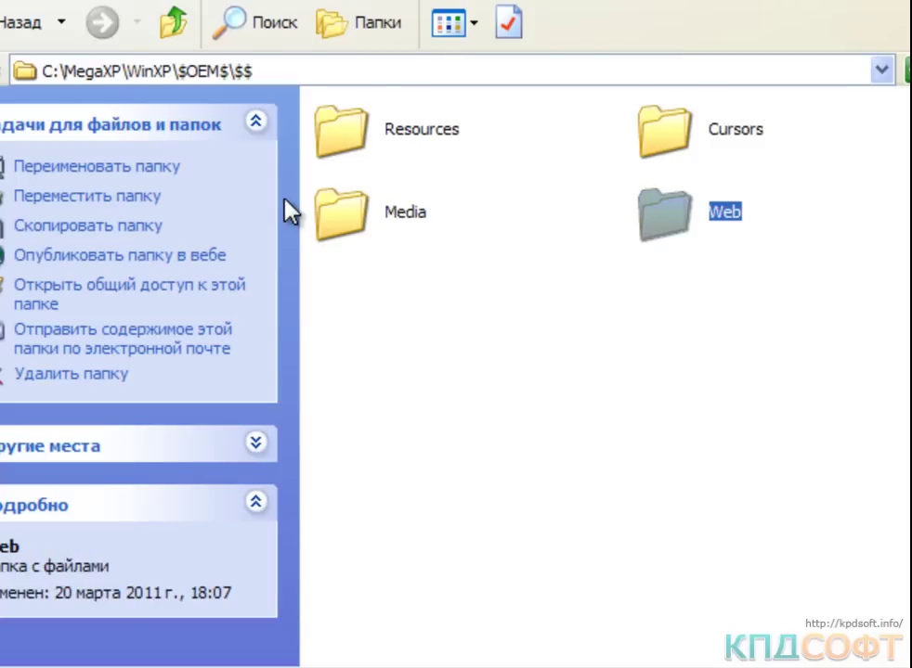
Create a Wallpaper subfolder inside the new Web folder
key(Return)
click(148, 165)
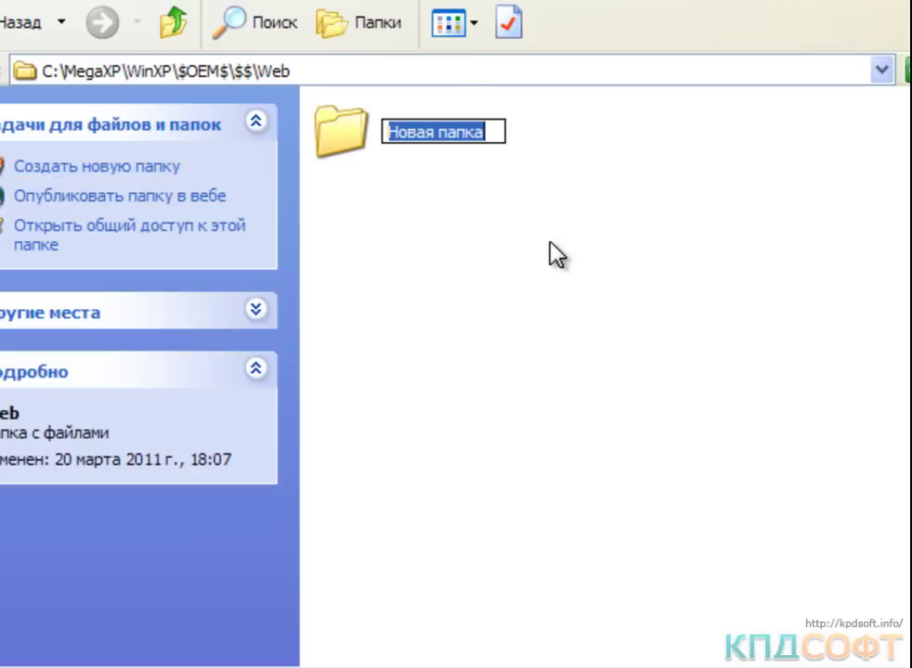
text(Wall)
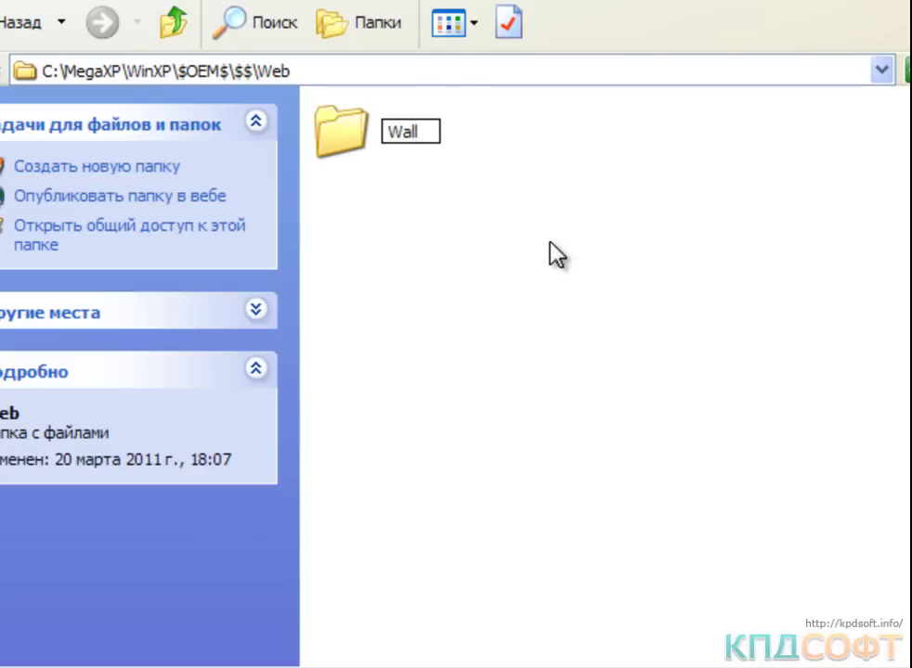
text(paper)
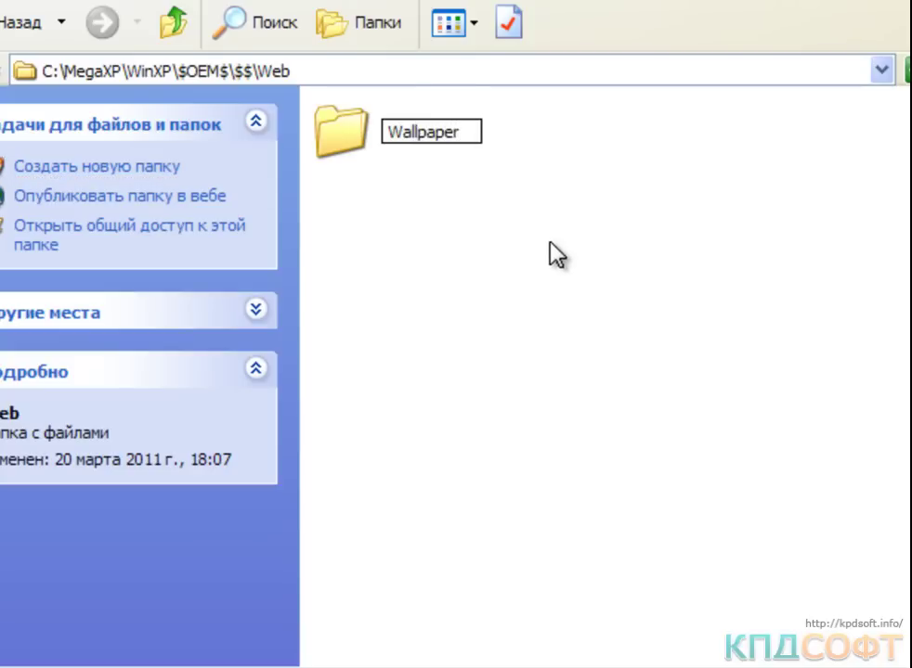
key(Return)
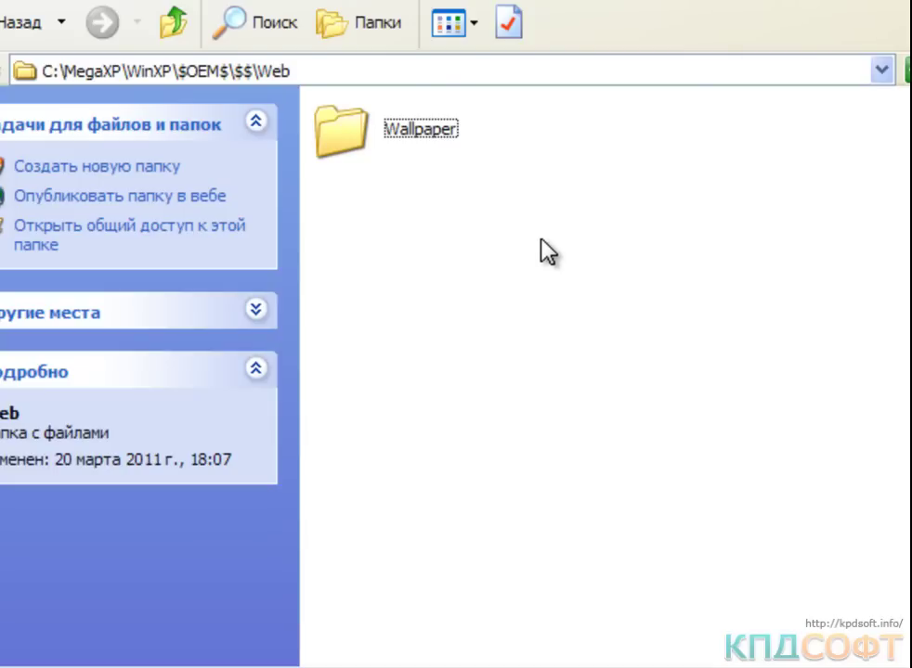
Copy all the WAV sound files from C:\MegaXP\Style\Звуки
click(175, 26)
click(175, 26)
click(175, 27)
click(176, 28)
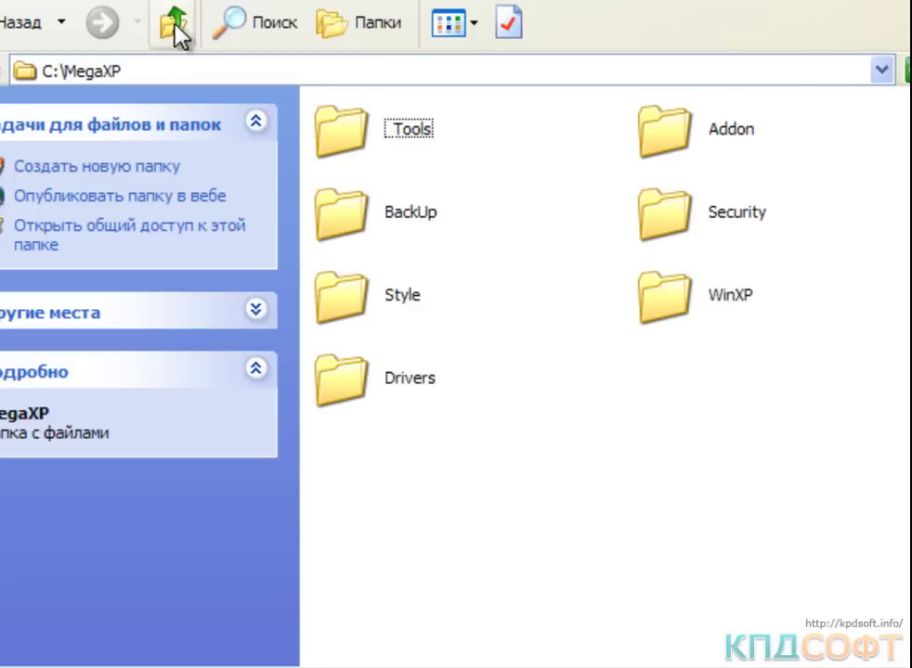
double_click(407, 307)
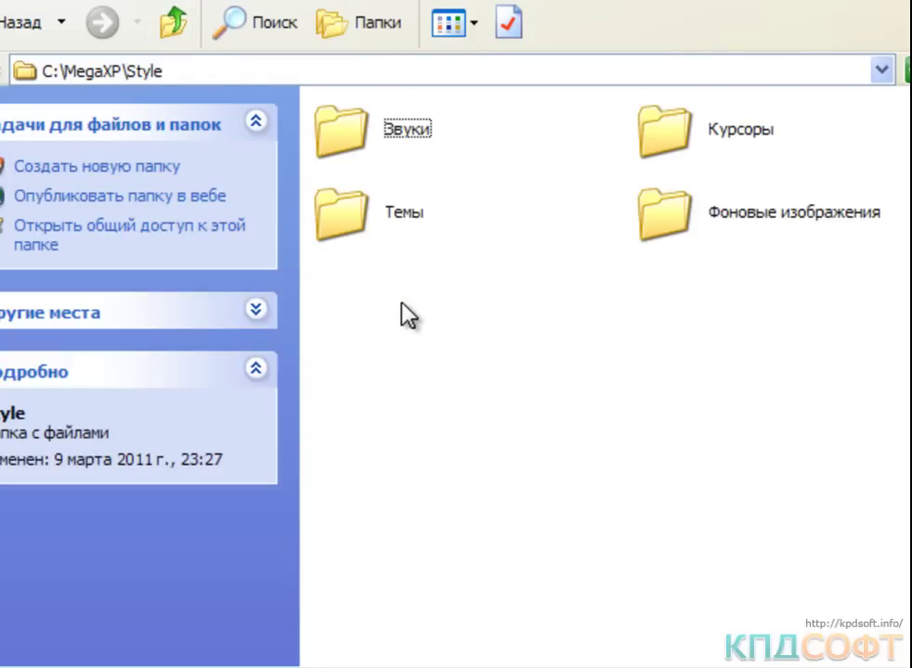
double_click(408, 135)
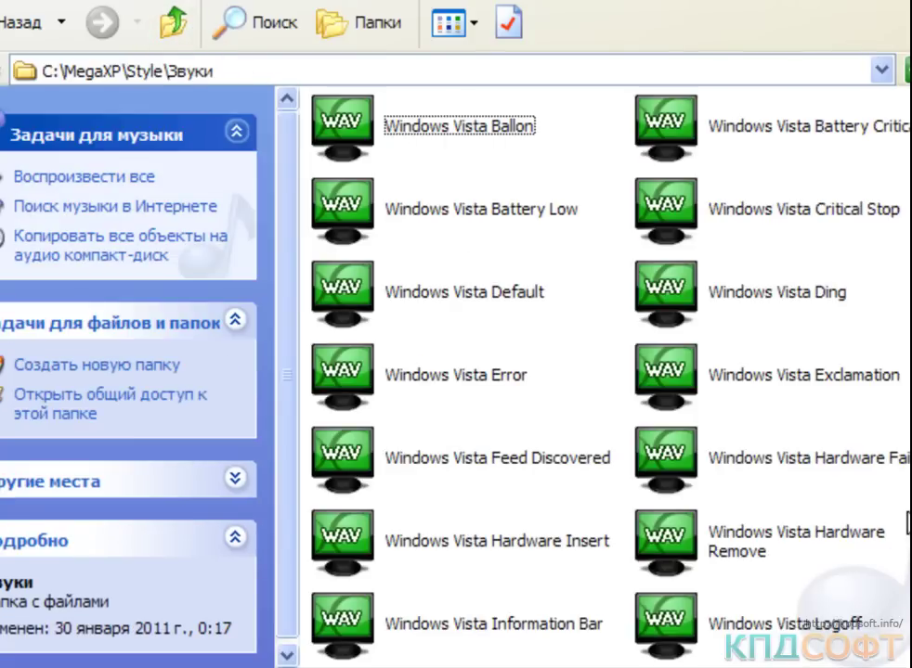
key(ctrl+a)
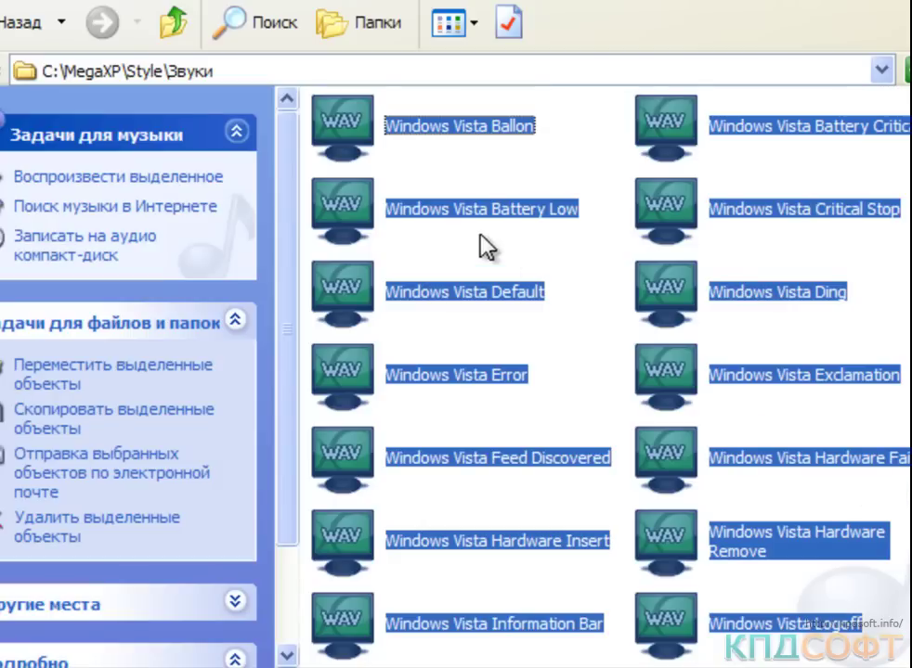
Paste the copied sound files into C:\MegaXP\WinXP\$OEM$\$$\Media and clear the selection
click(178, 25)
click(178, 25)
double_click(712, 292)
double_click(373, 135)
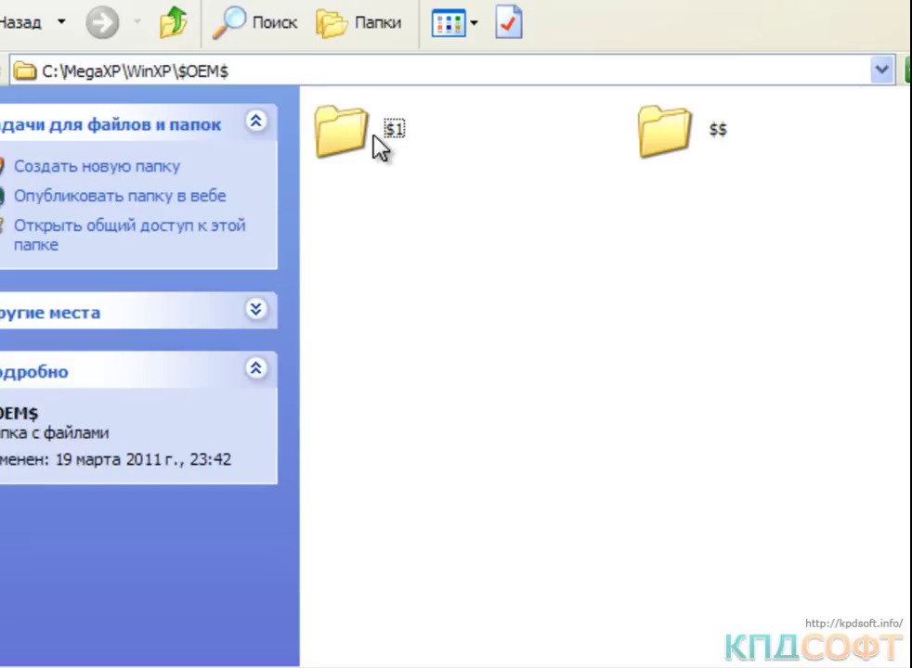
double_click(637, 130)
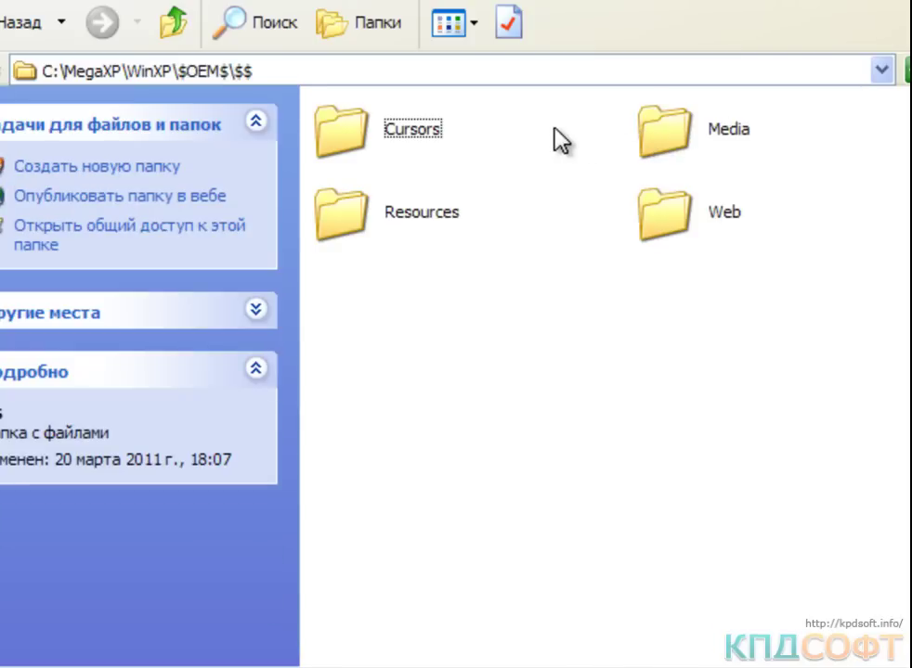
double_click(661, 135)
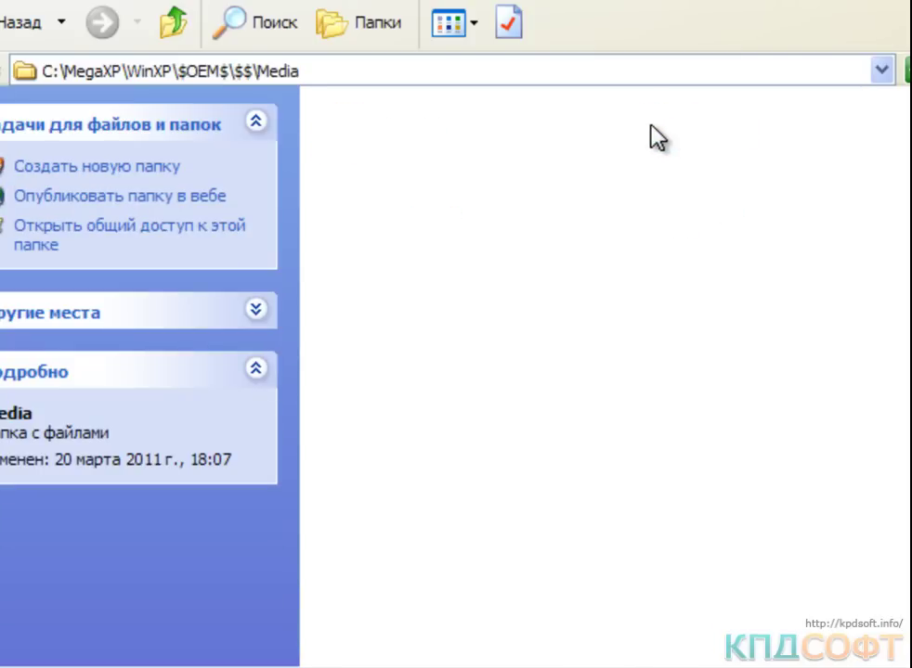
key(ctrl+a)
click(600, 157)
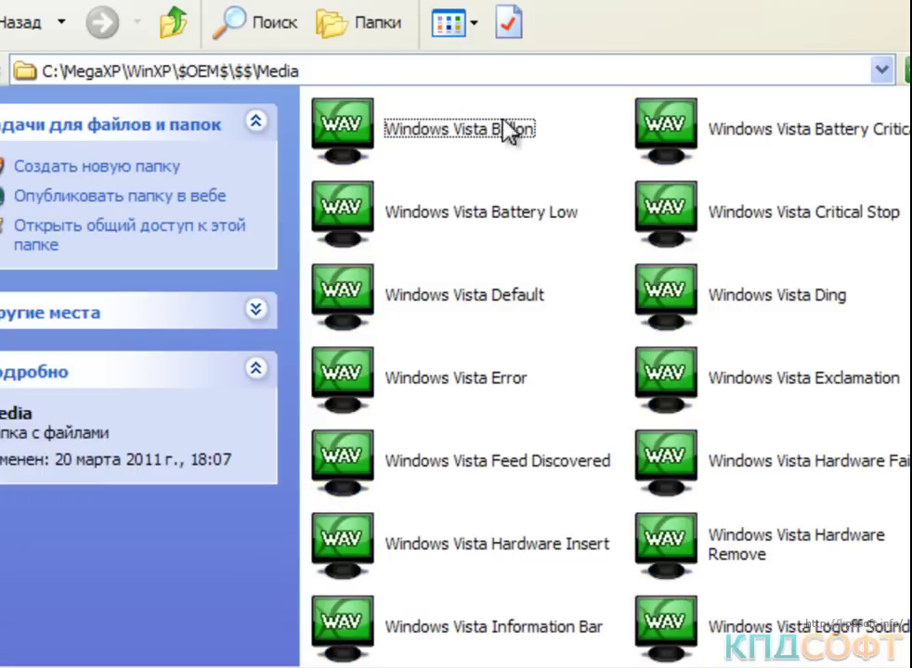
Copy all the cursor files from C:\MegaXP\Style\Курсоры
click(177, 30)
click(177, 29)
click(176, 30)
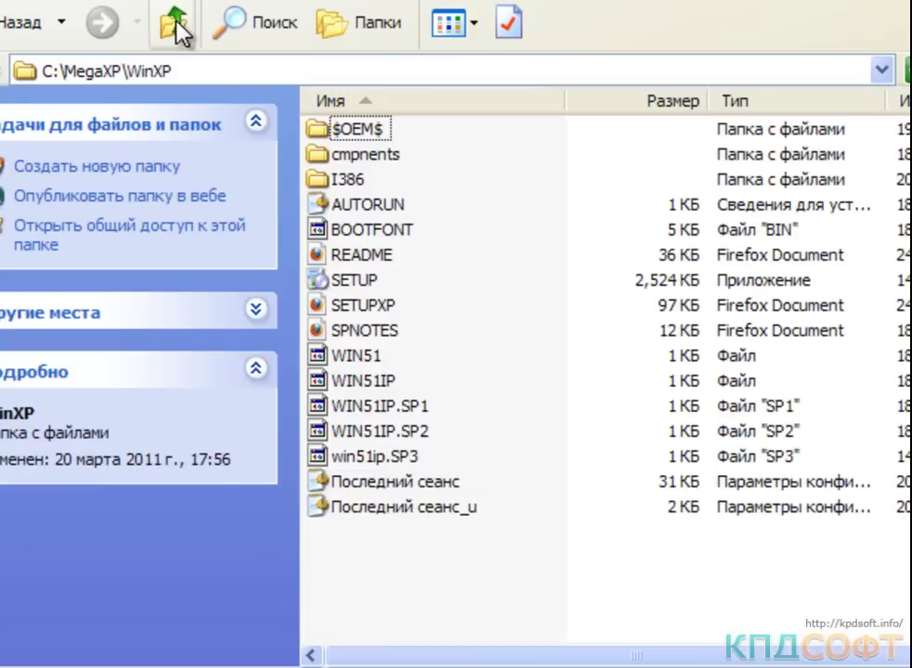
click(176, 29)
double_click(407, 299)
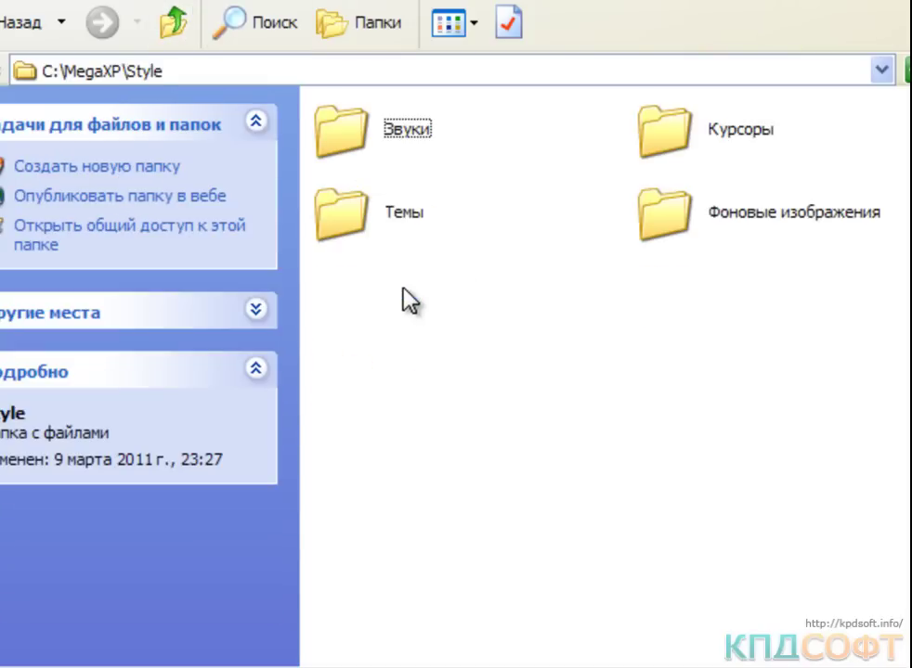
double_click(659, 143)
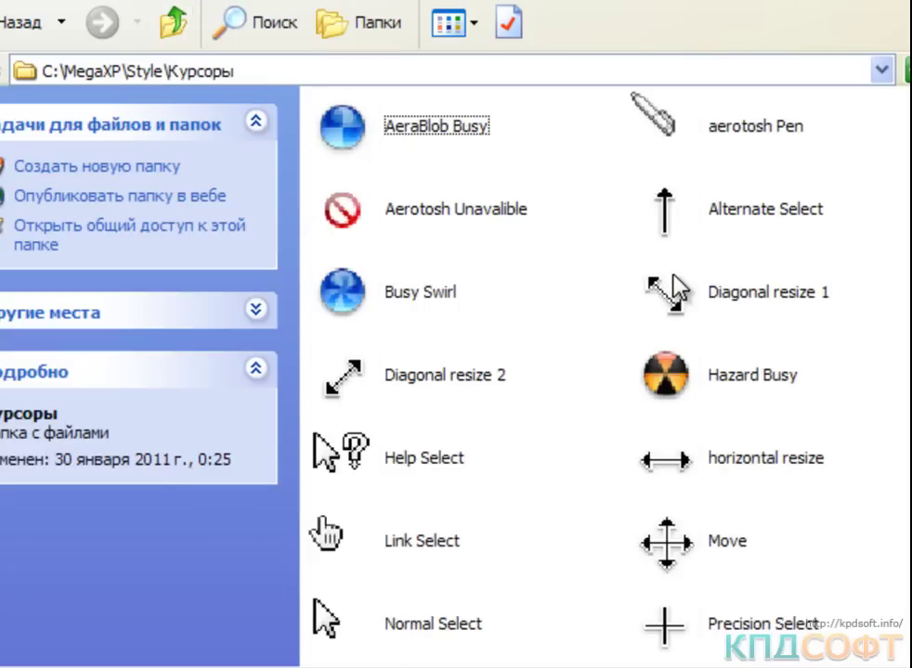
key(ctrl+a)
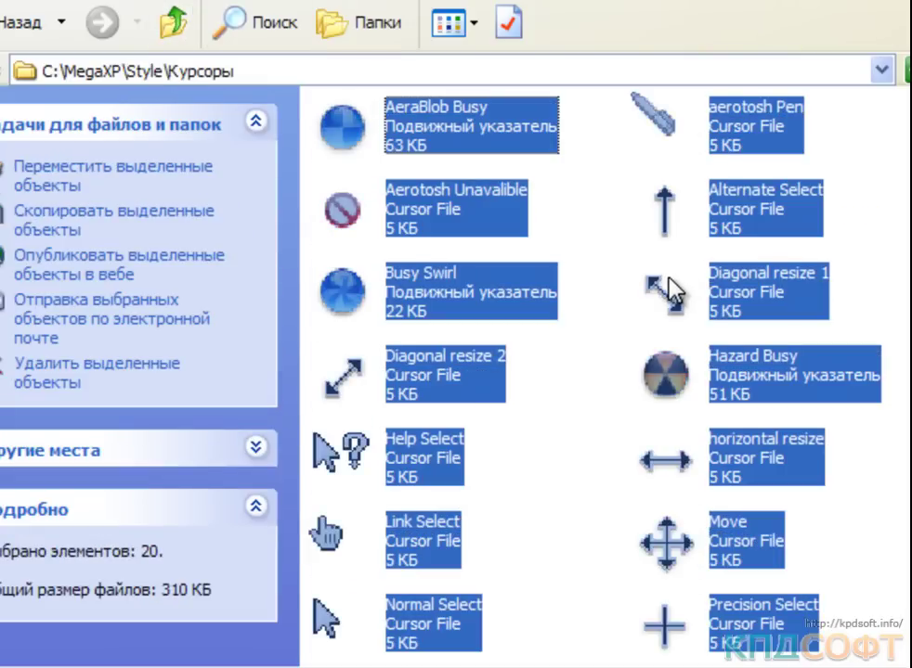
Paste the copied cursor files into C:\MegaXP\WinXP\$OEM$\$$\Cursors
click(172, 23)
click(173, 22)
click(173, 23)
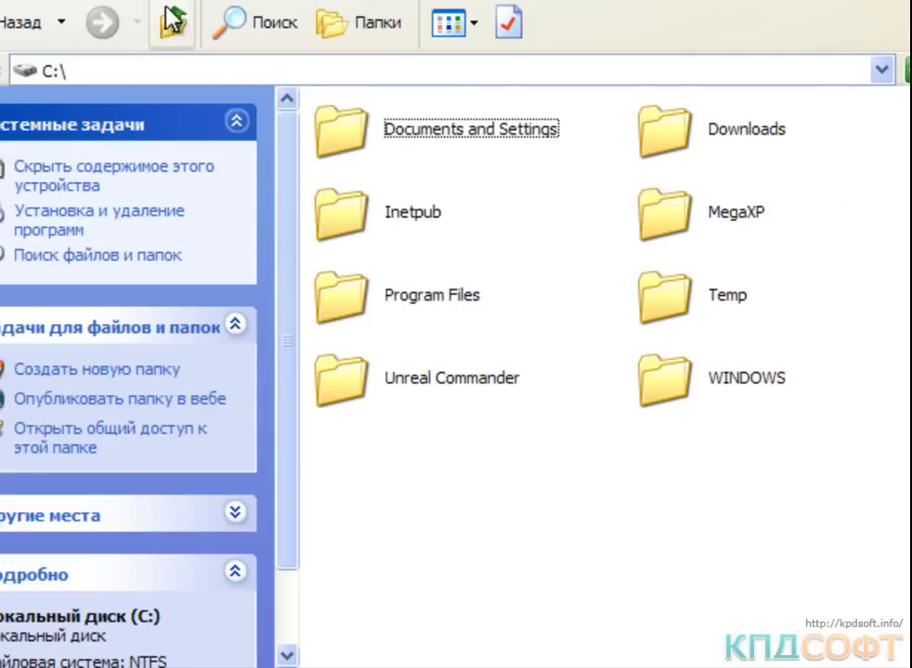
click(26, 28)
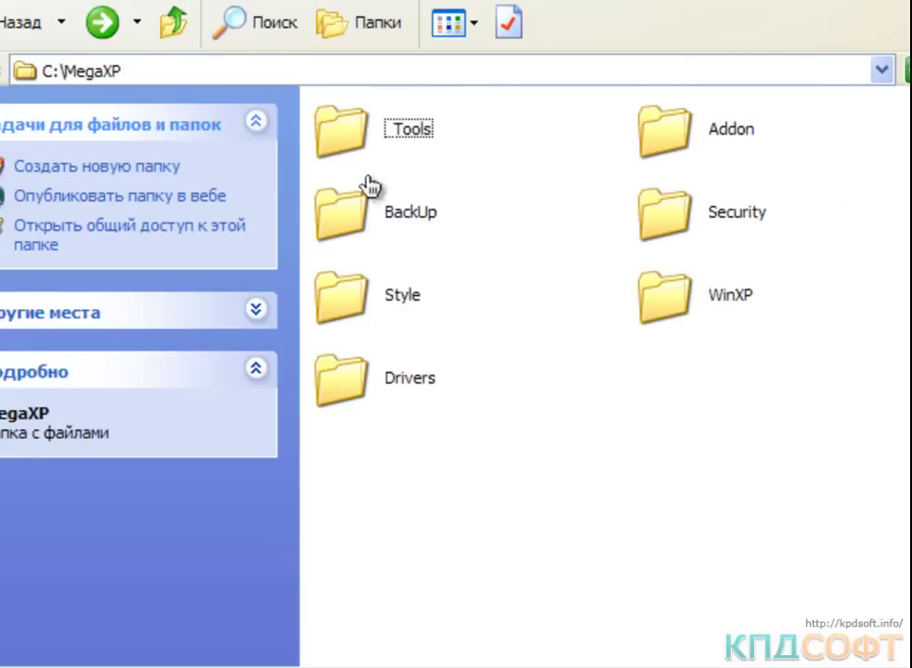
double_click(711, 320)
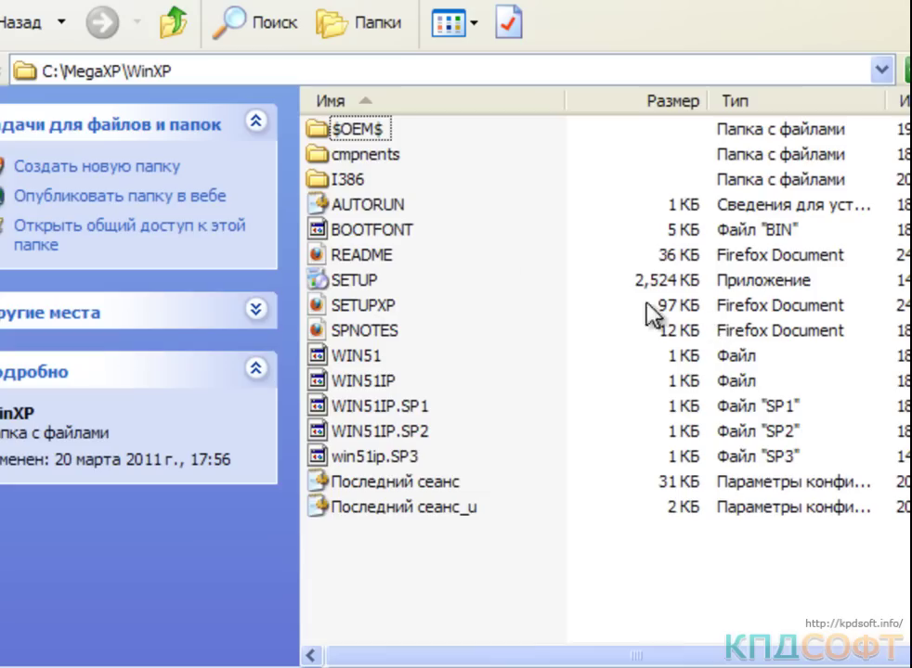
double_click(376, 138)
double_click(715, 155)
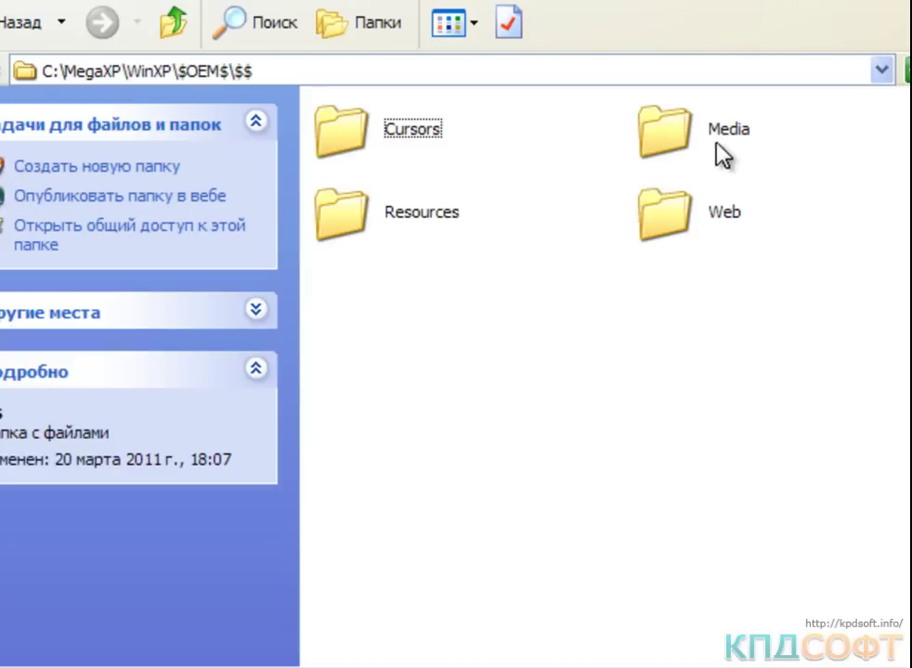
double_click(422, 138)
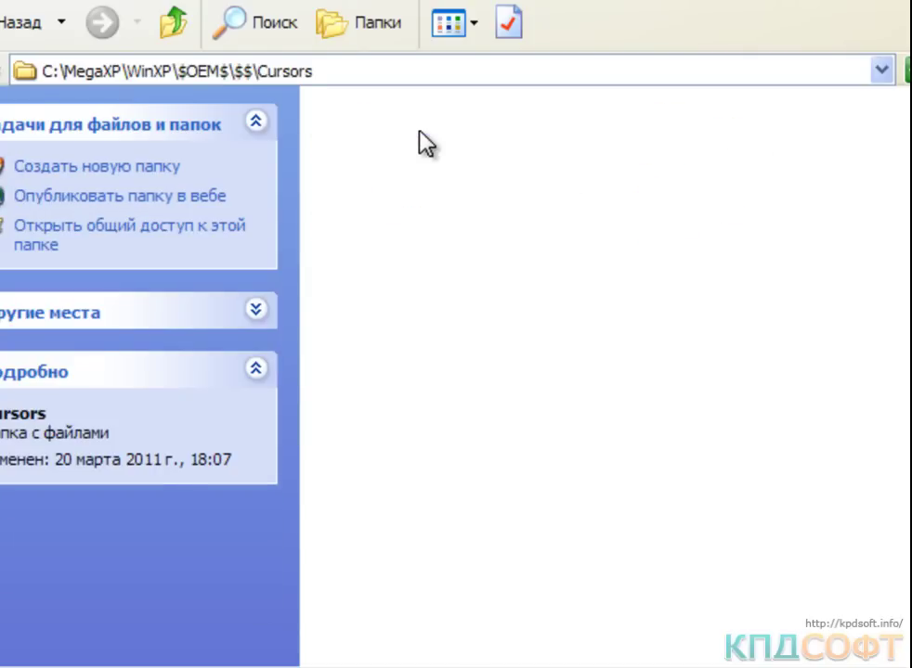
key(ctrl+a)
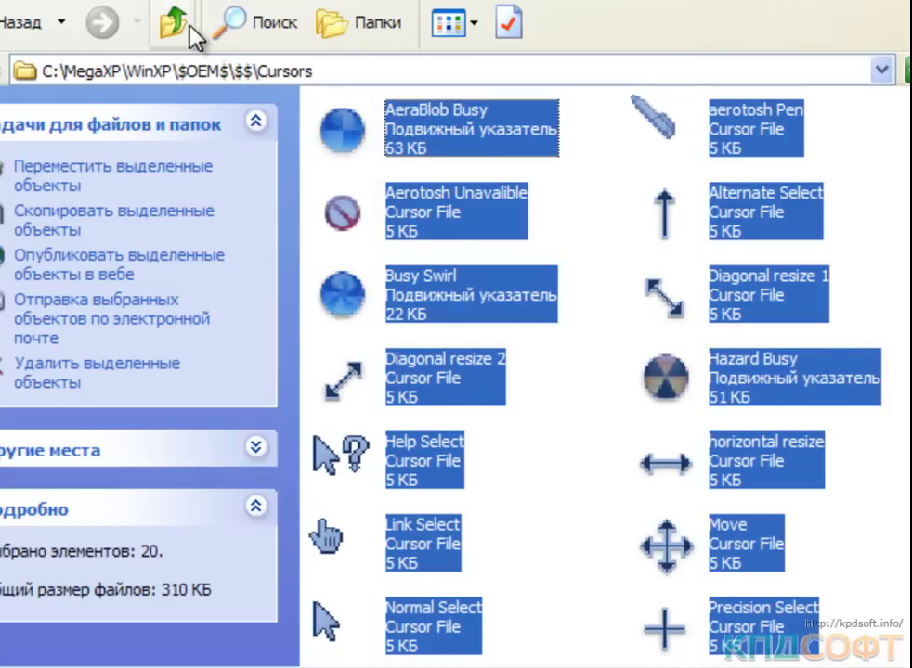
Copy all the wallpaper images from C:\MegaXP\Style\Фоновые изображения
click(177, 24)
click(176, 24)
click(177, 24)
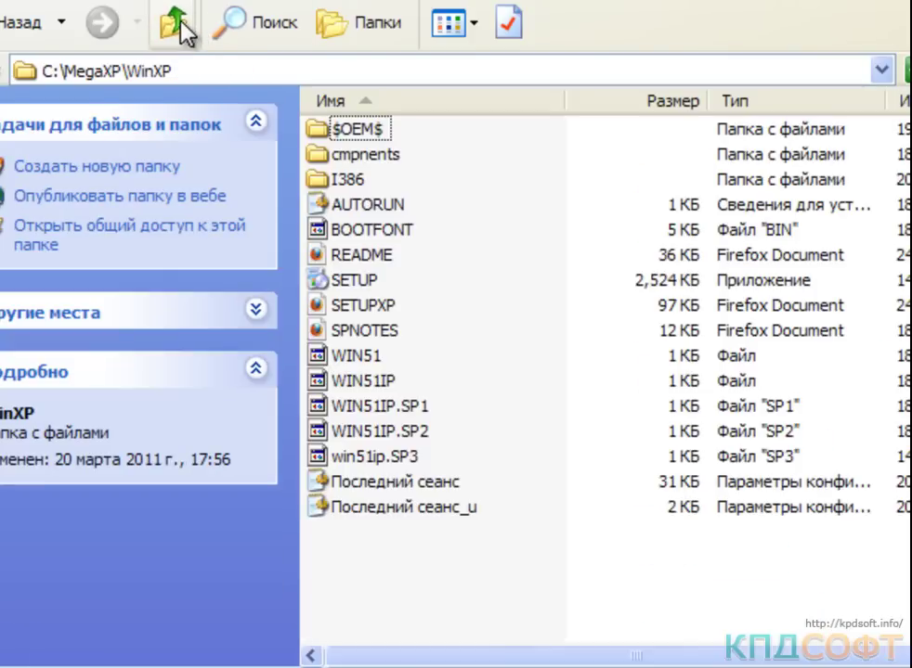
click(182, 26)
double_click(404, 301)
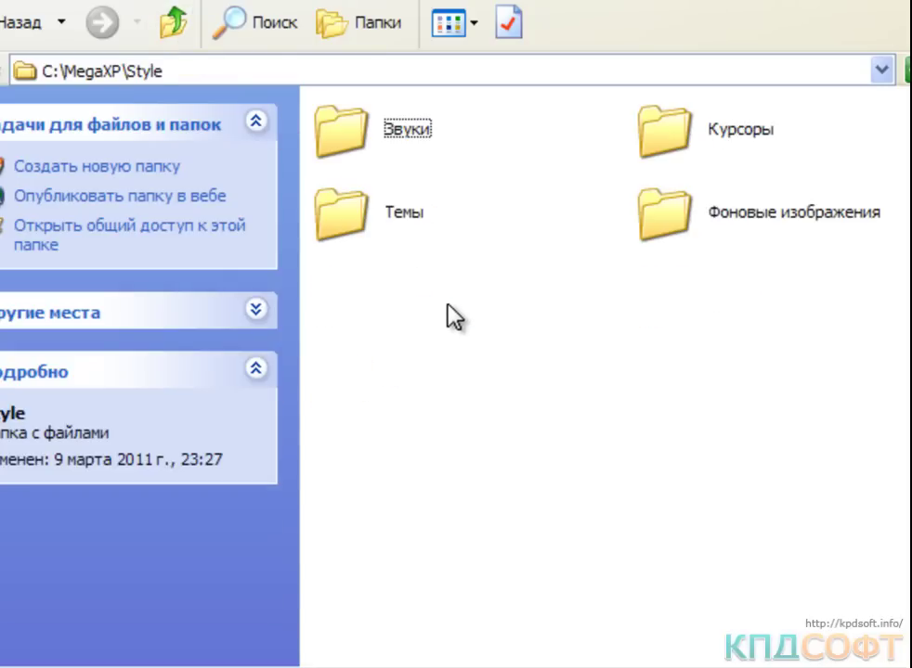
double_click(773, 218)
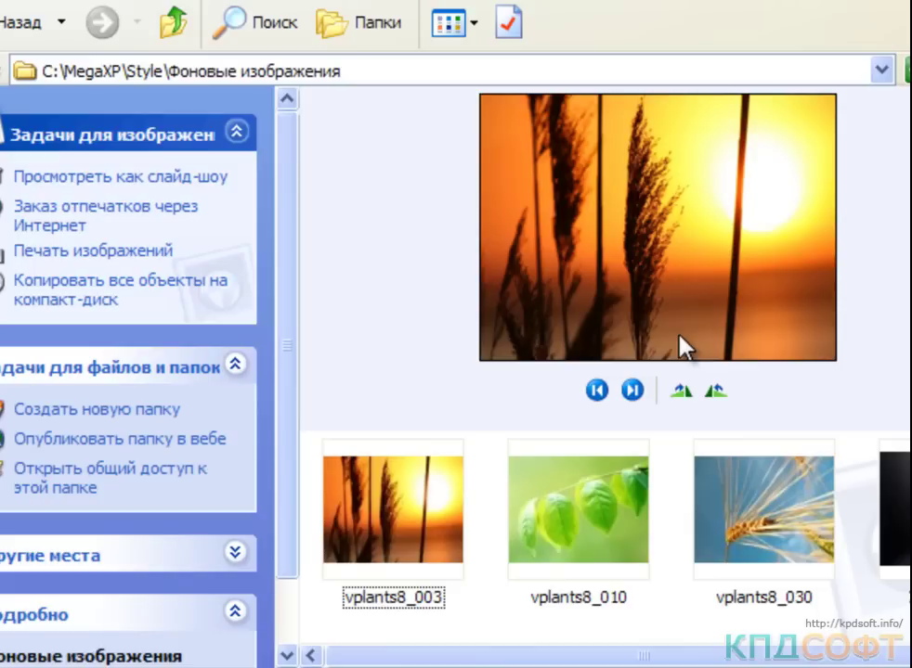
drag(393, 629, 781, 603)
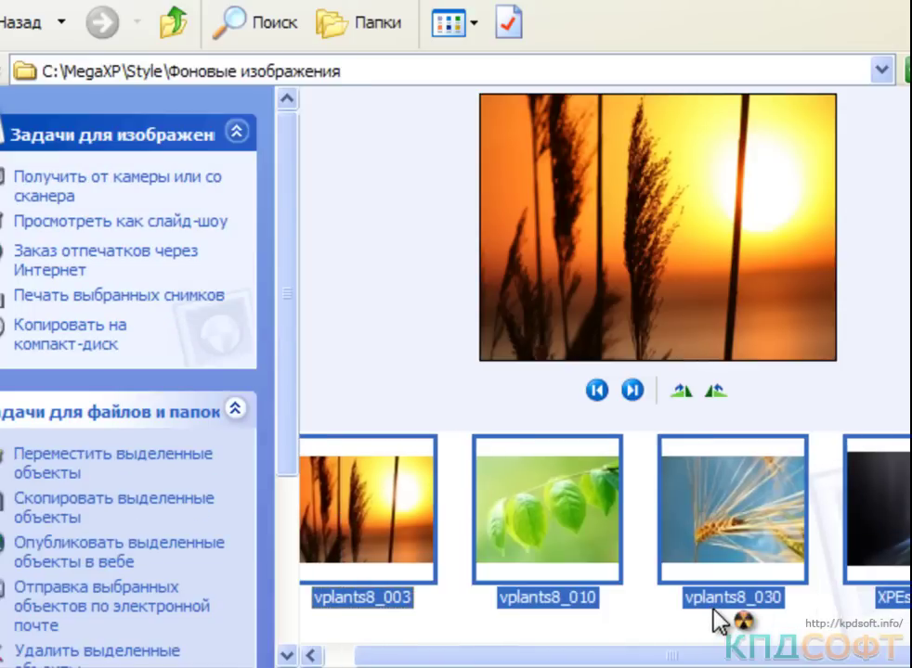
Paste the copied wallpaper images into C:\MegaXP\WinXP\$OEM$\$$\Web\Wallpaper and clear the selection
click(172, 25)
click(173, 24)
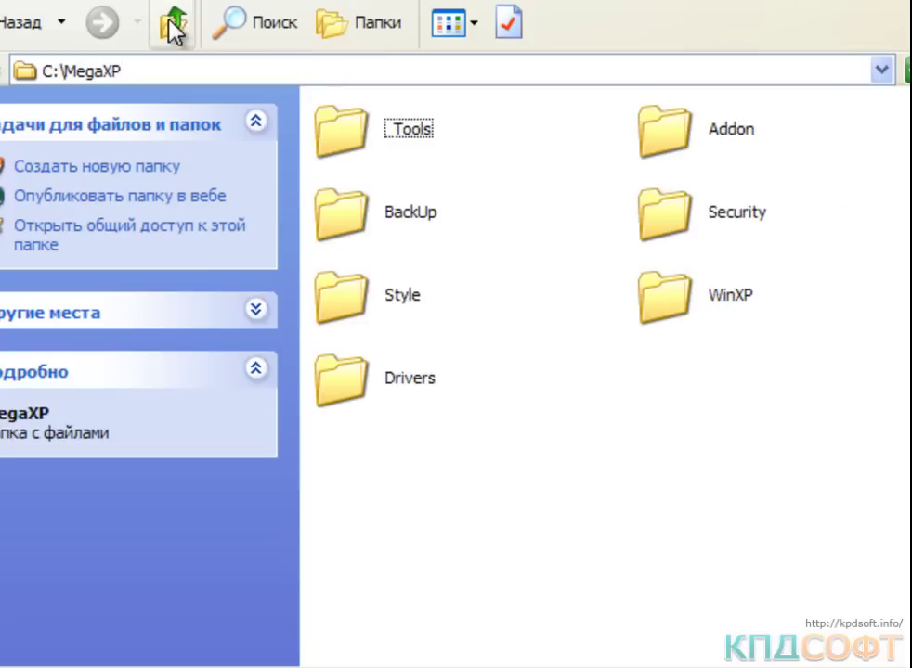
double_click(672, 271)
double_click(371, 130)
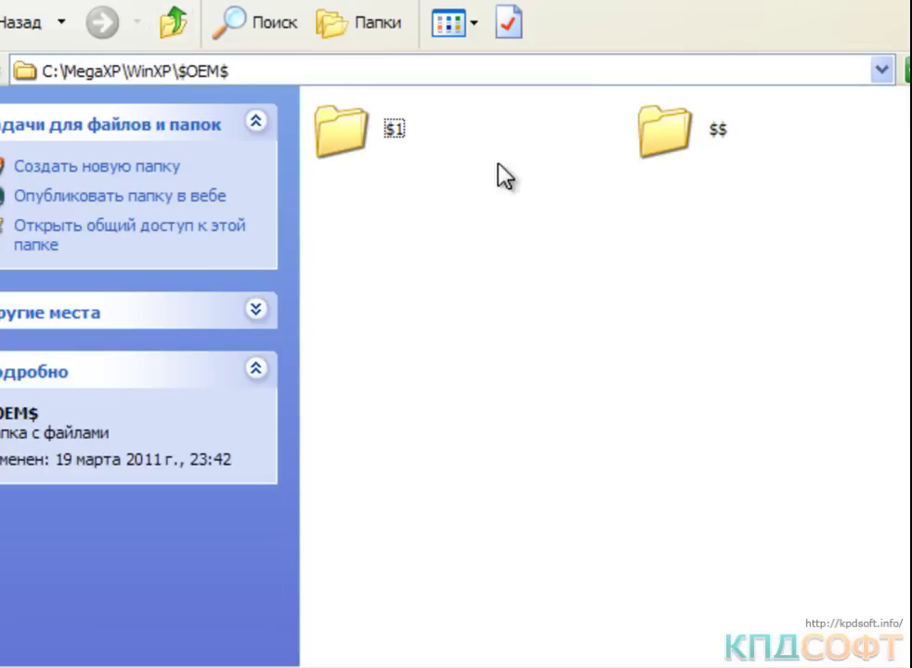
double_click(673, 159)
double_click(678, 232)
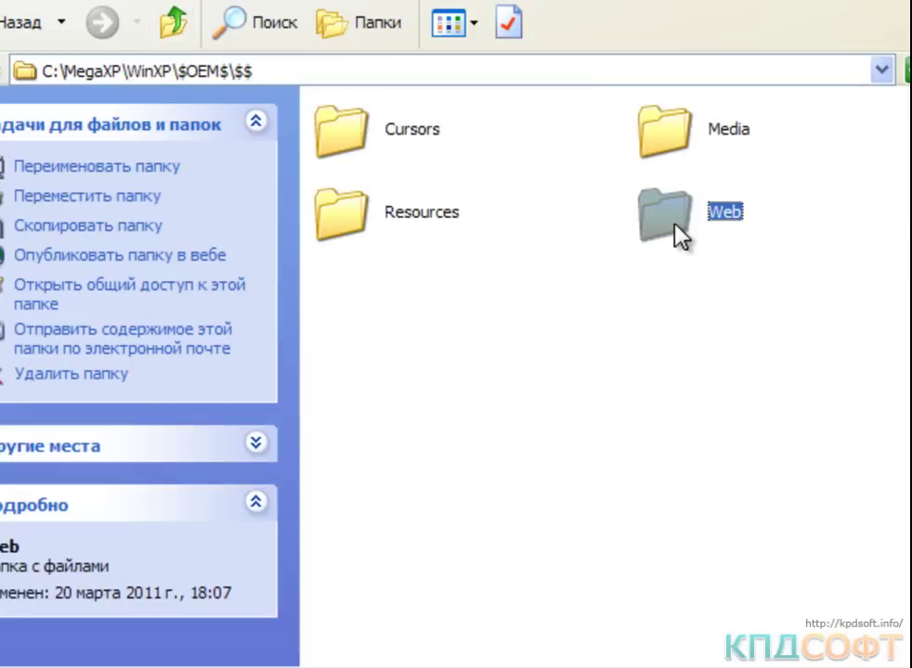
double_click(409, 148)
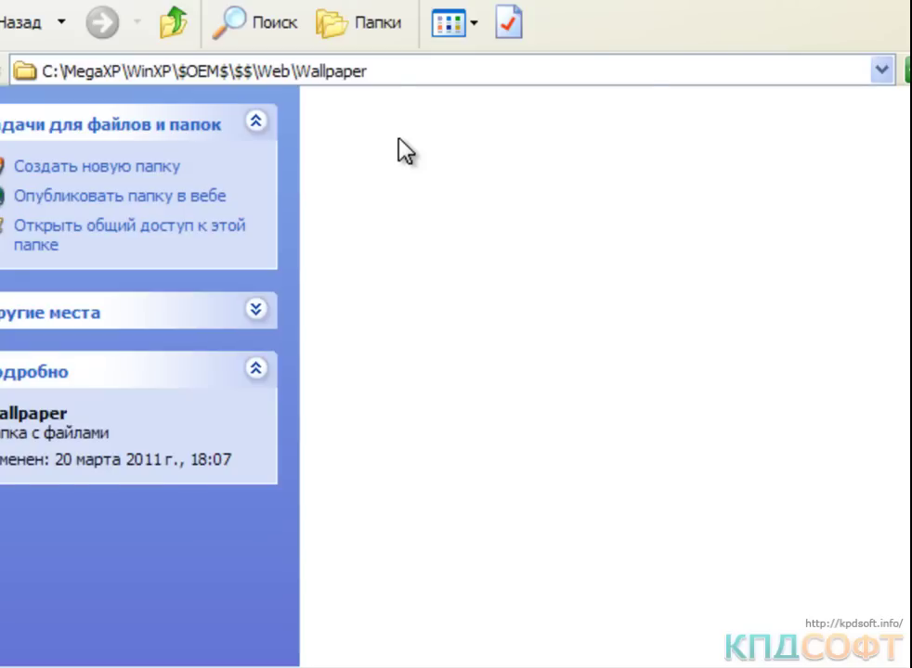
key(ctrl+a)
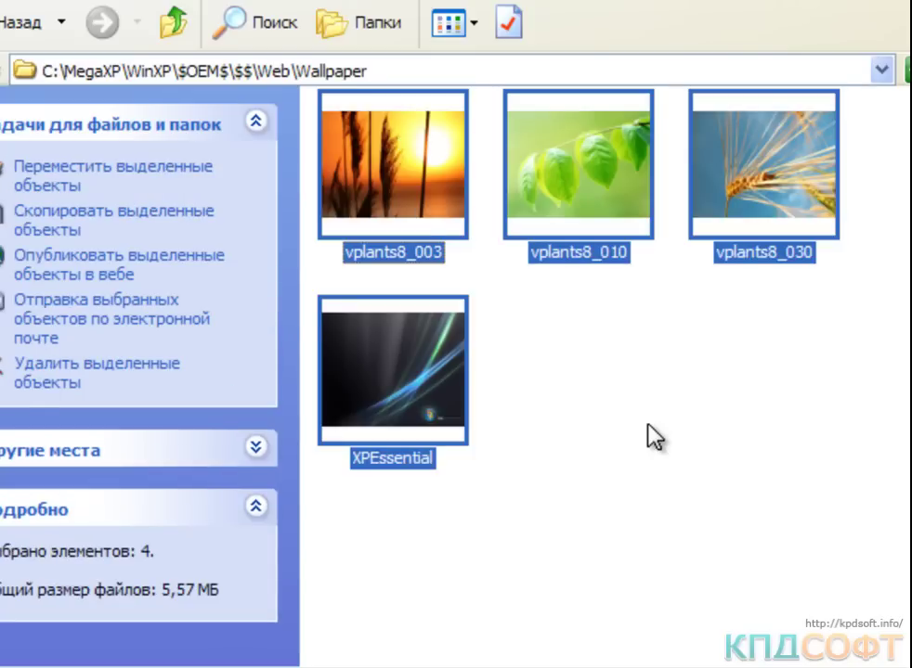
click(655, 438)
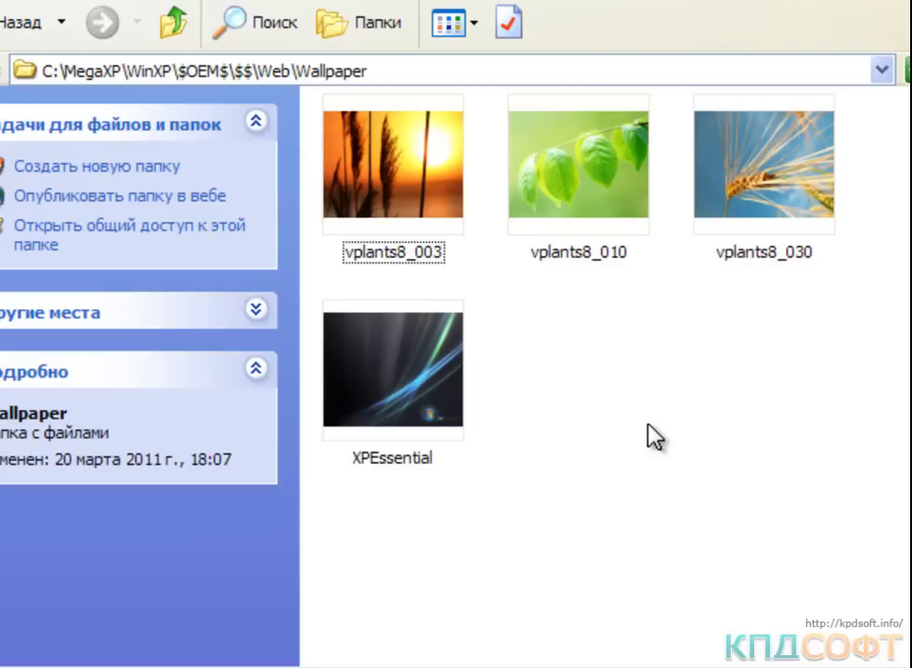
Run the DPs_BASE_1006 self-extracting archive from C:\MegaXP\_Tools, allowing it past the security warning
click(171, 39)
click(170, 40)
click(167, 37)
click(167, 37)
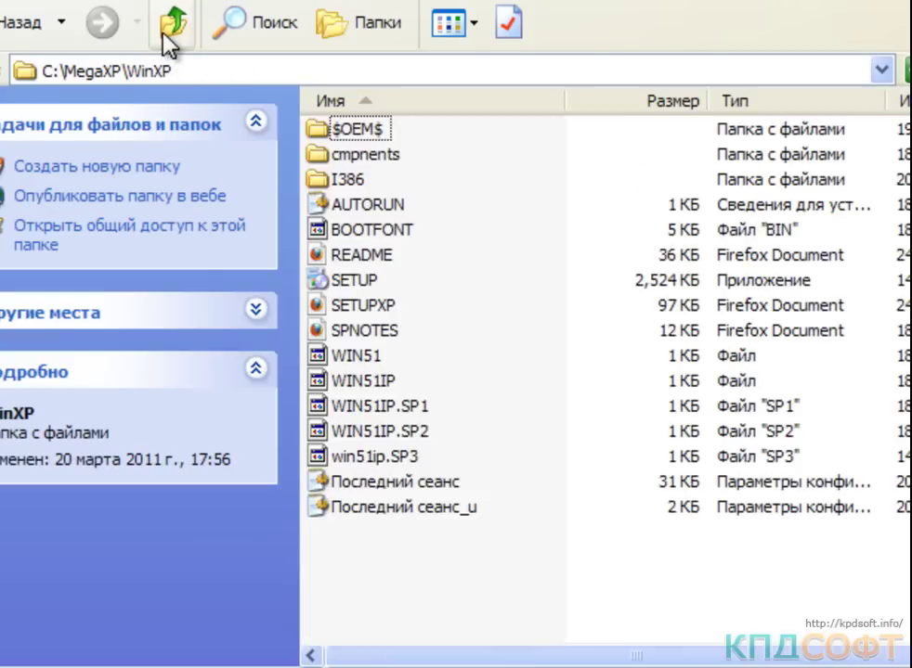
click(167, 37)
click(415, 139)
double_click(420, 148)
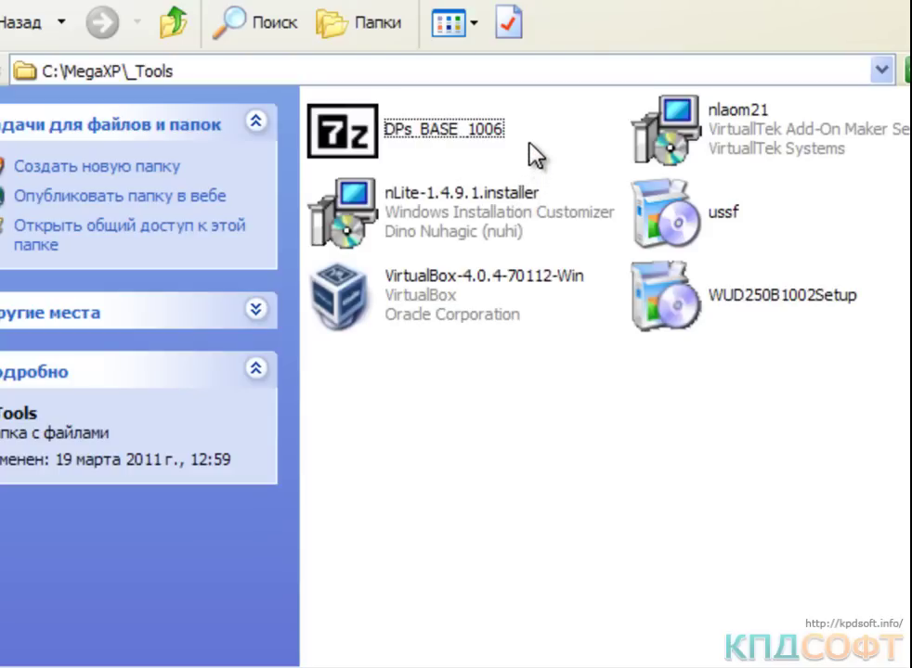
double_click(478, 134)
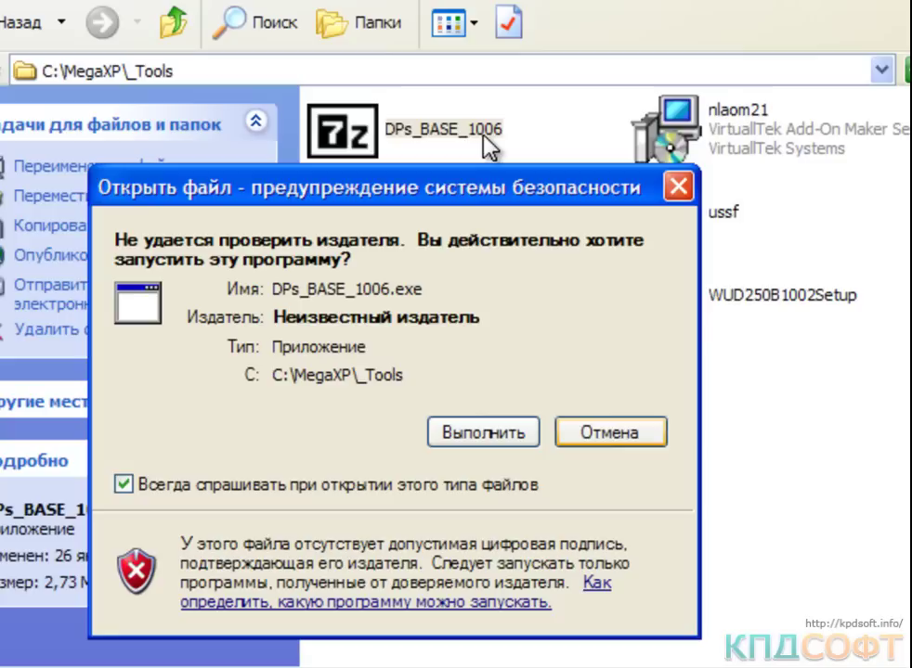
click(534, 444)
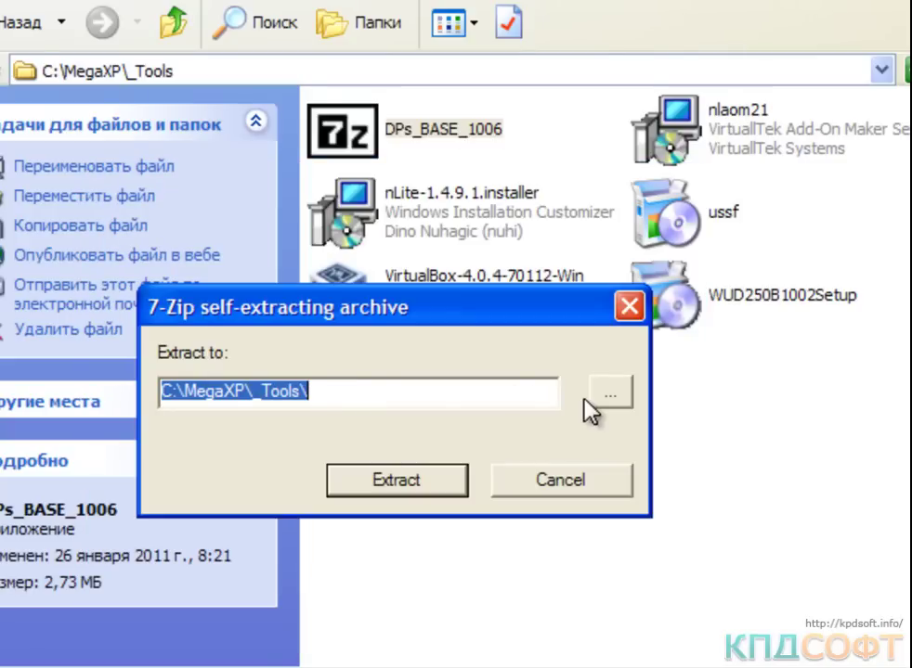
Extract the archive into C:\MegaXP\Drivers and clear the file selection
click(622, 392)
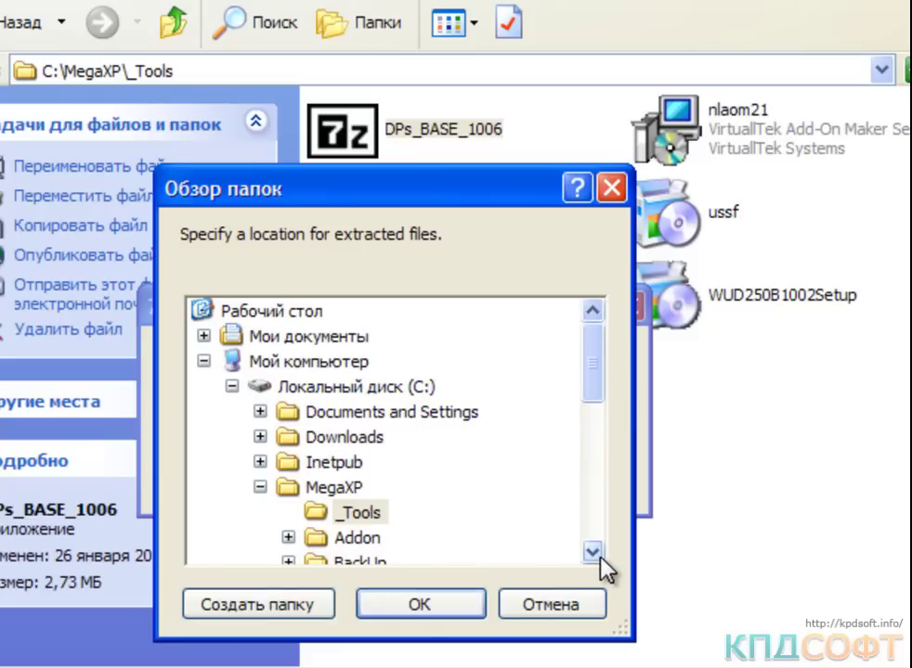
triple_click(591, 552)
click(591, 552)
click(364, 489)
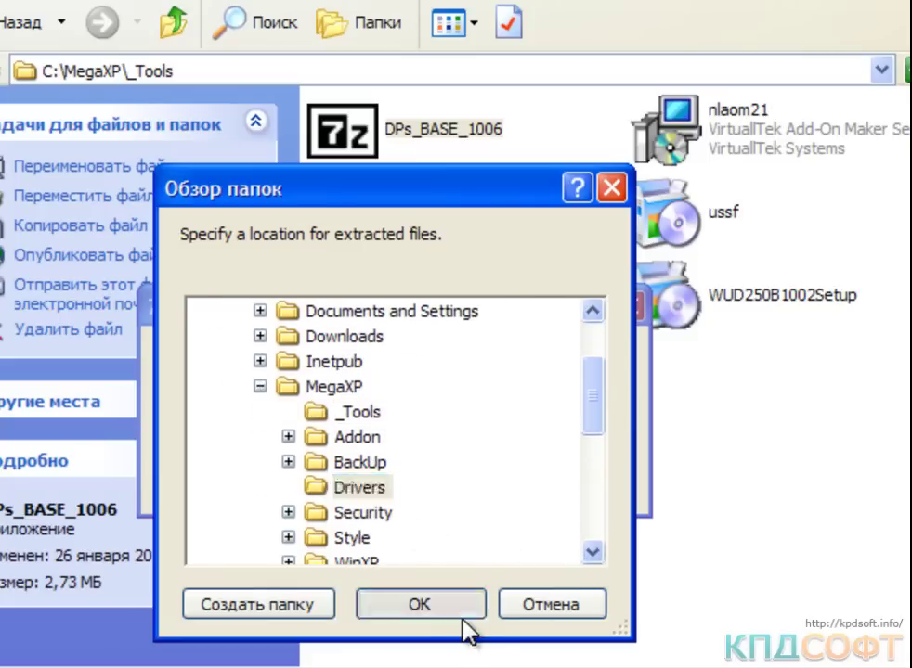
click(462, 617)
click(451, 483)
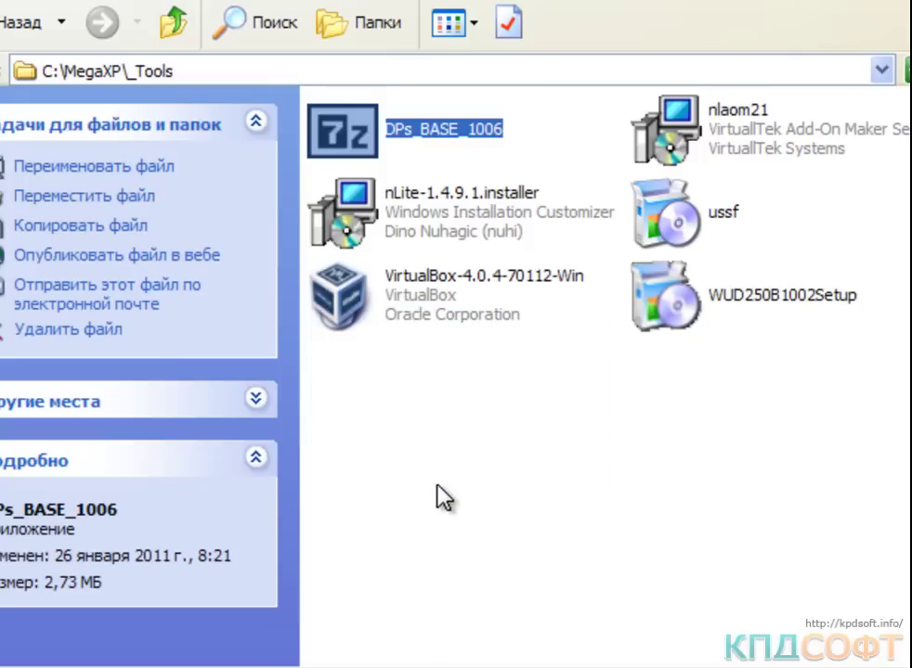
click(442, 498)
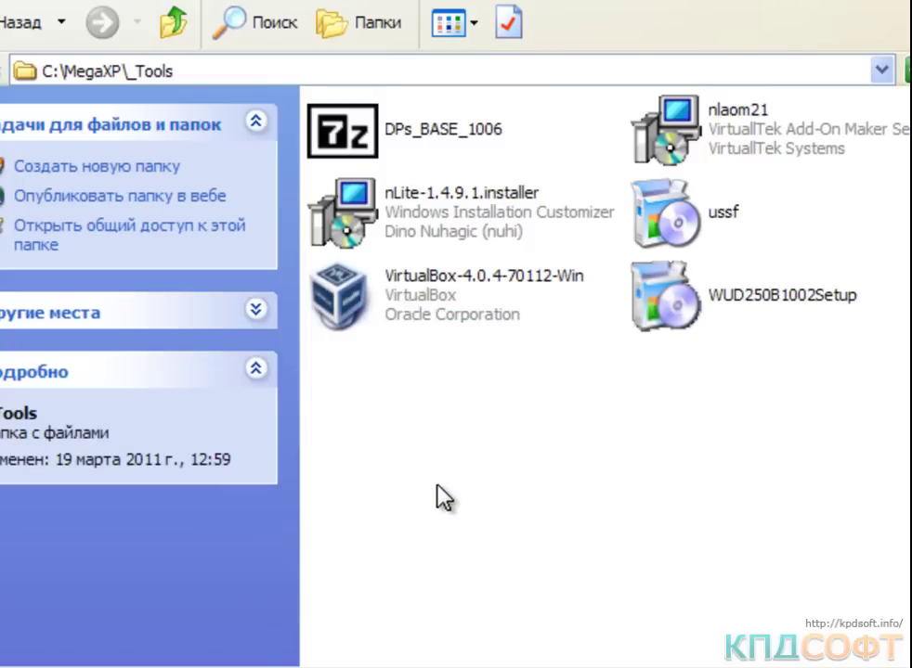
Launch DPs_BASE from C:\MegaXP\Drivers and reposition its window so that the whole page can be seen
click(171, 28)
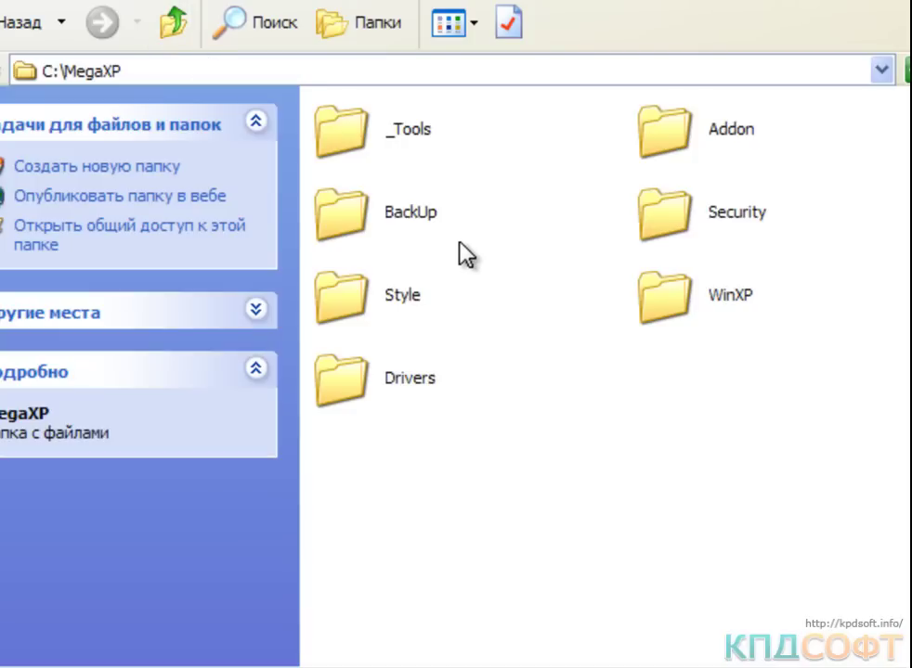
double_click(413, 375)
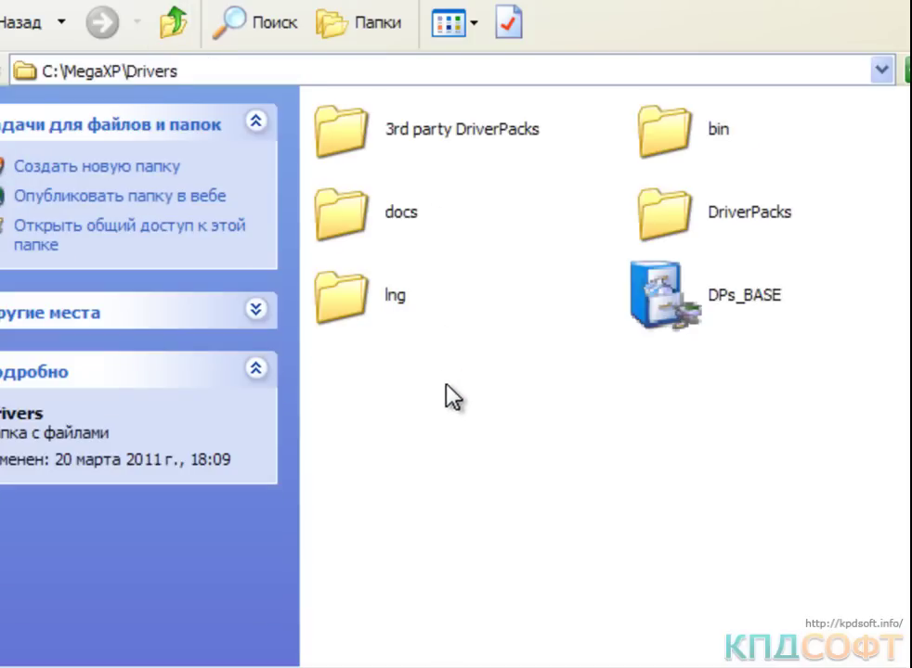
click(692, 311)
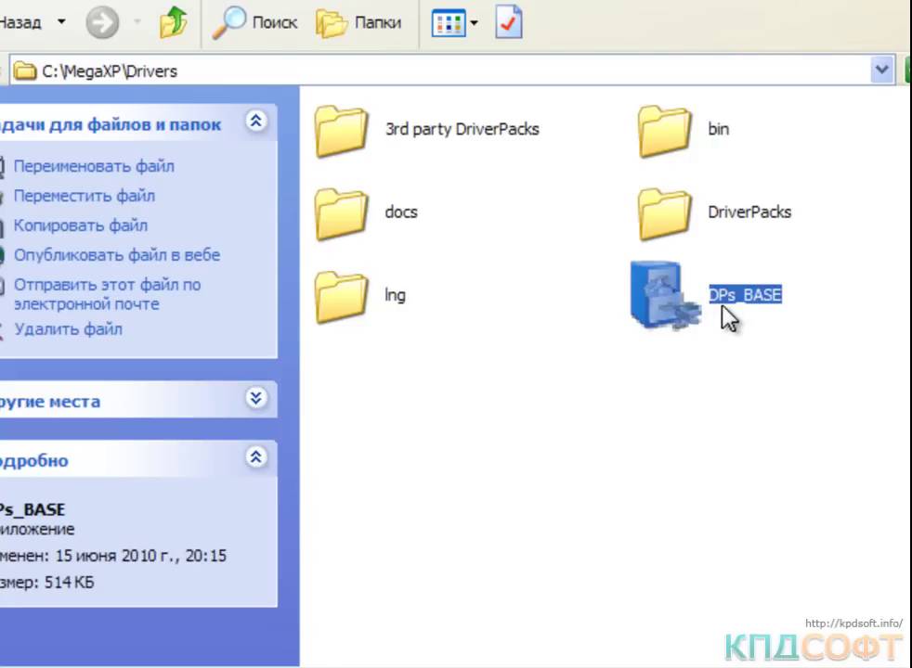
double_click(722, 306)
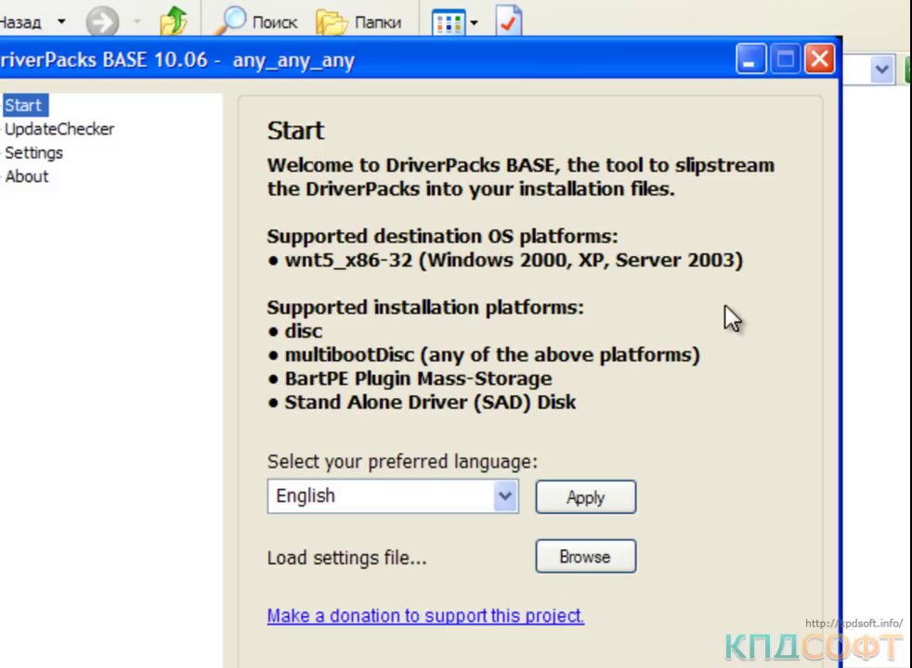
mouse_move(488, 63)
mouse_down()
mouse_move(643, 0)
mouse_move(613, 0)
mouse_up()
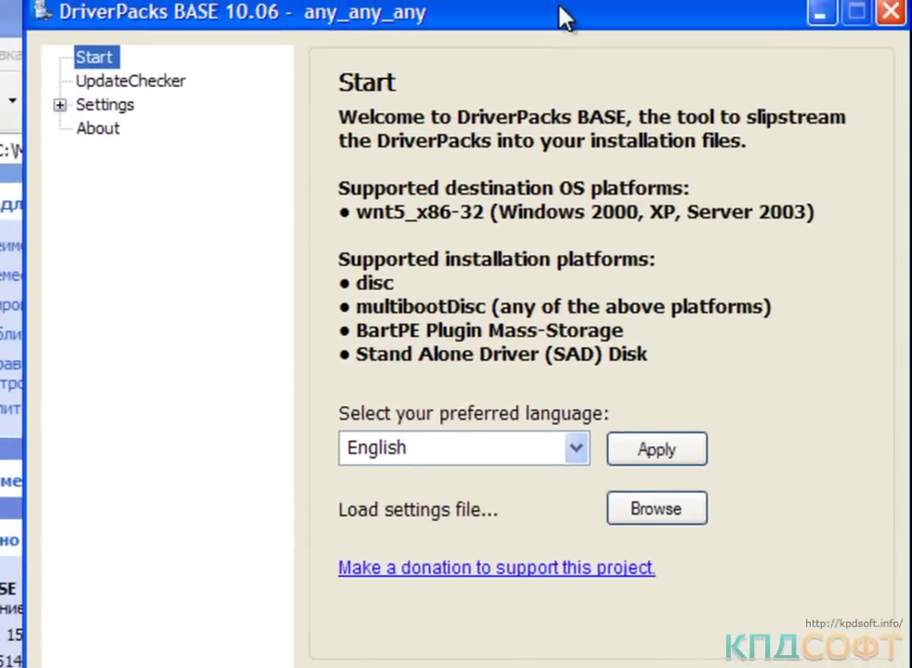
drag(561, 18, 532, 39)
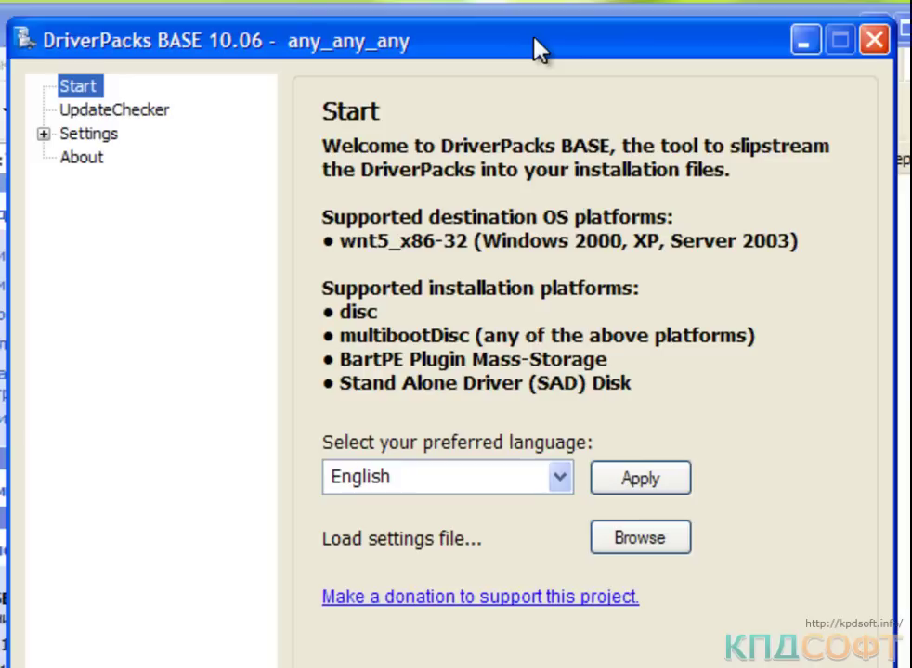
Check the driver pack versions in the UpdateChecker and look at the DriverPack Chipset changelog
click(162, 111)
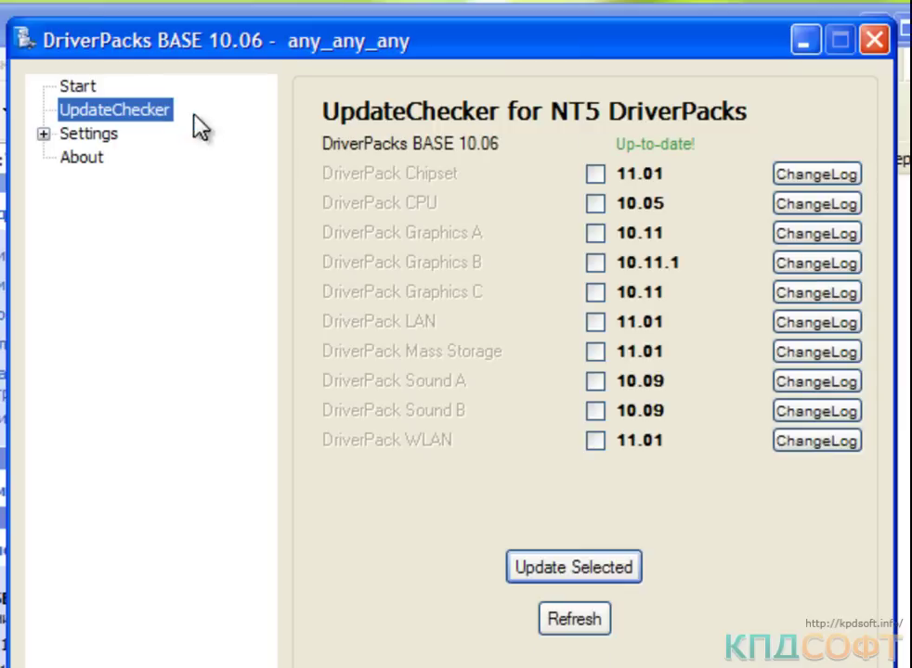
click(796, 181)
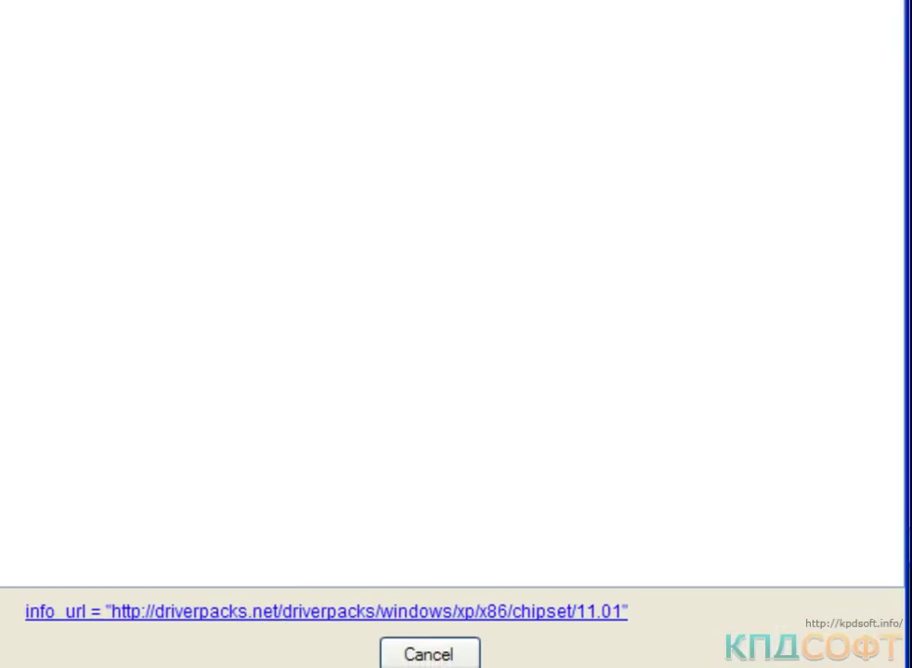
click(428, 655)
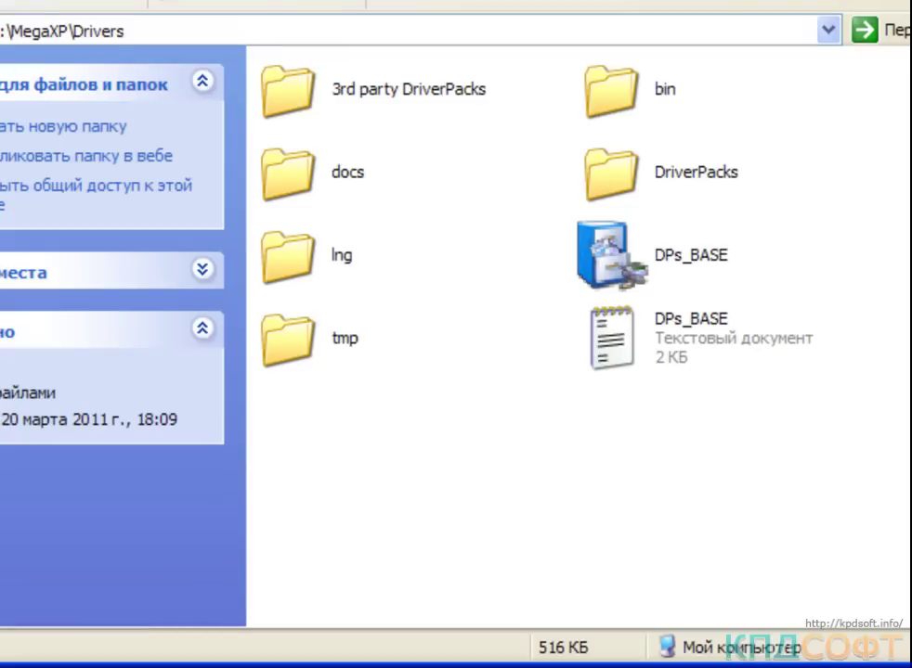
Paste the driver pack 7z archives into C:\MegaXP\Drivers\DriverPacks, switch to DriverPacks BASE and refresh its UpdateChecker list
double_click(707, 186)
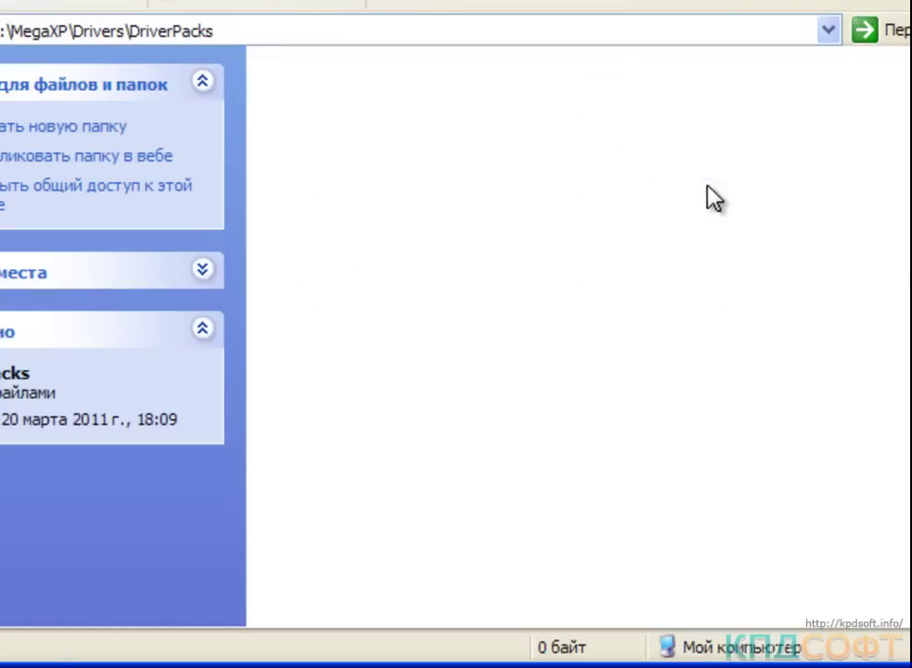
key(ctrl+v)
click(545, 588)
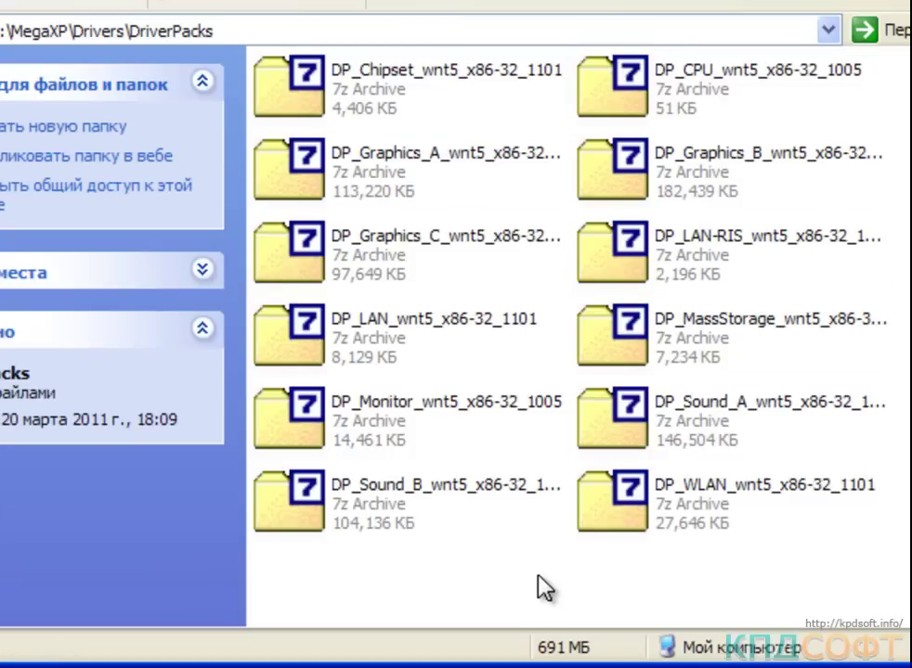
key(alt+Tab)
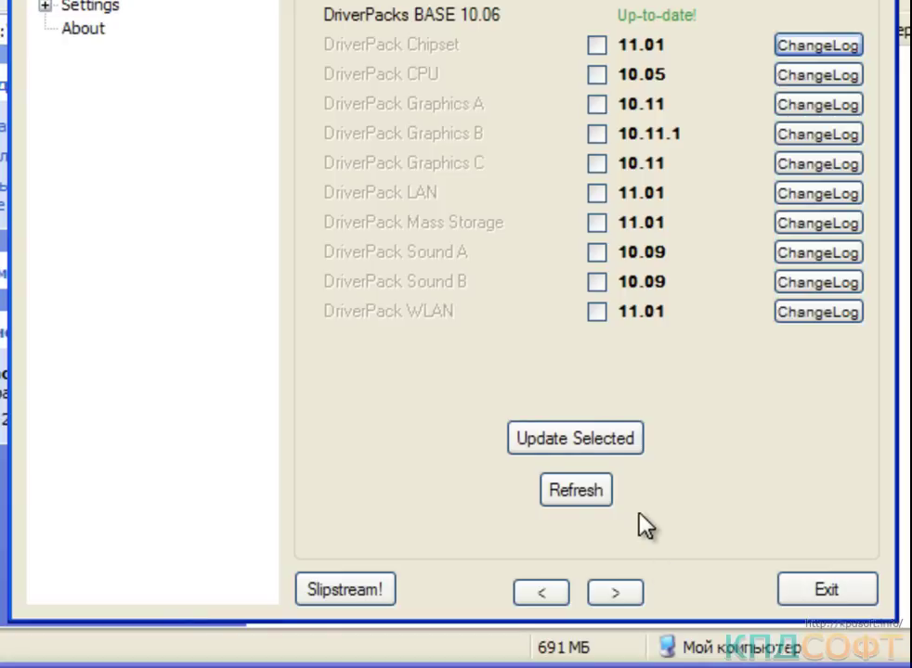
click(611, 612)
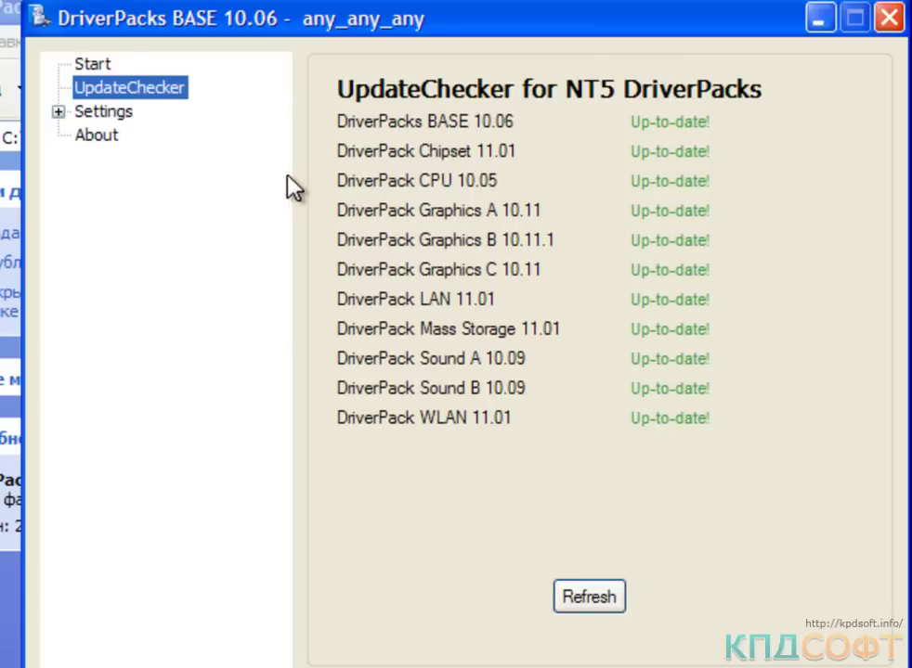
Set the platform location to the C:\MegaXP\WinXP folder, keeping Disc as the installation platform
click(58, 111)
click(119, 137)
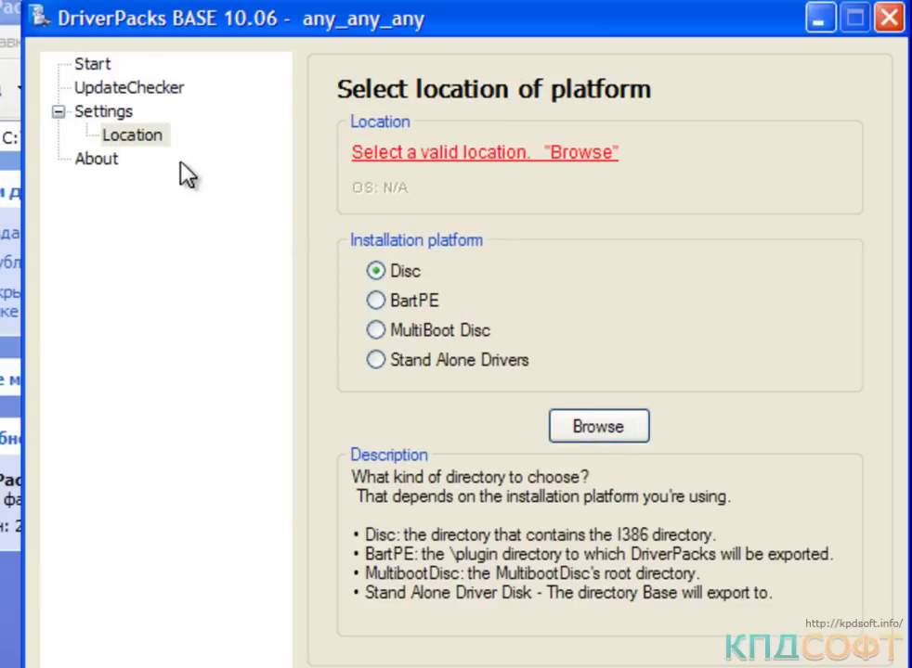
click(589, 429)
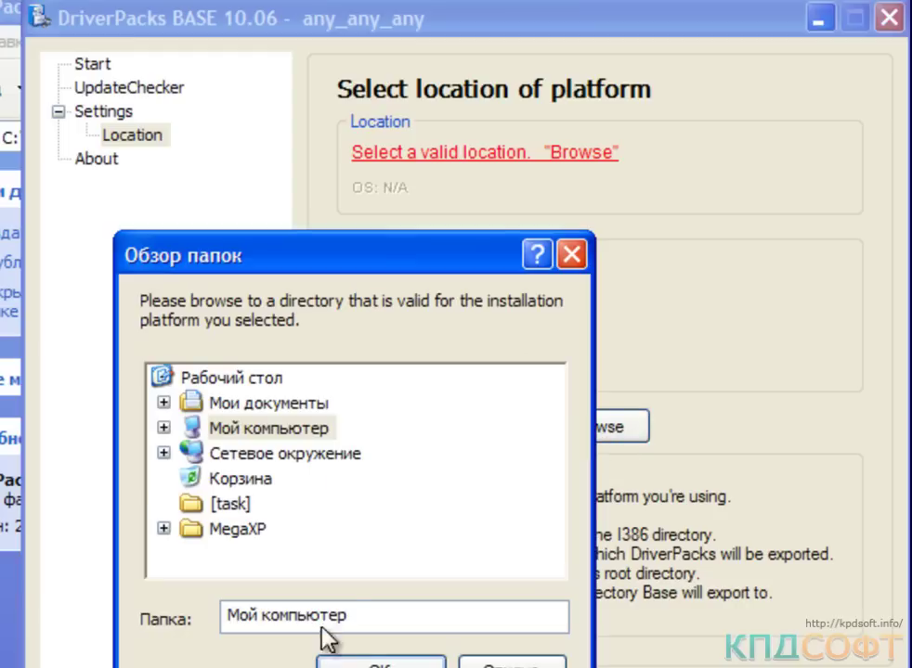
click(293, 435)
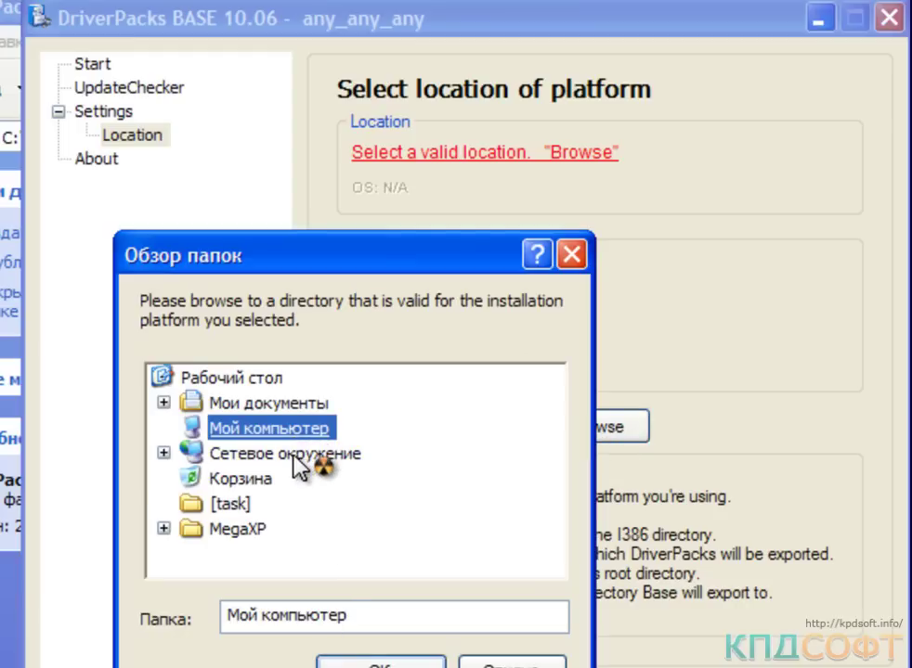
click(299, 406)
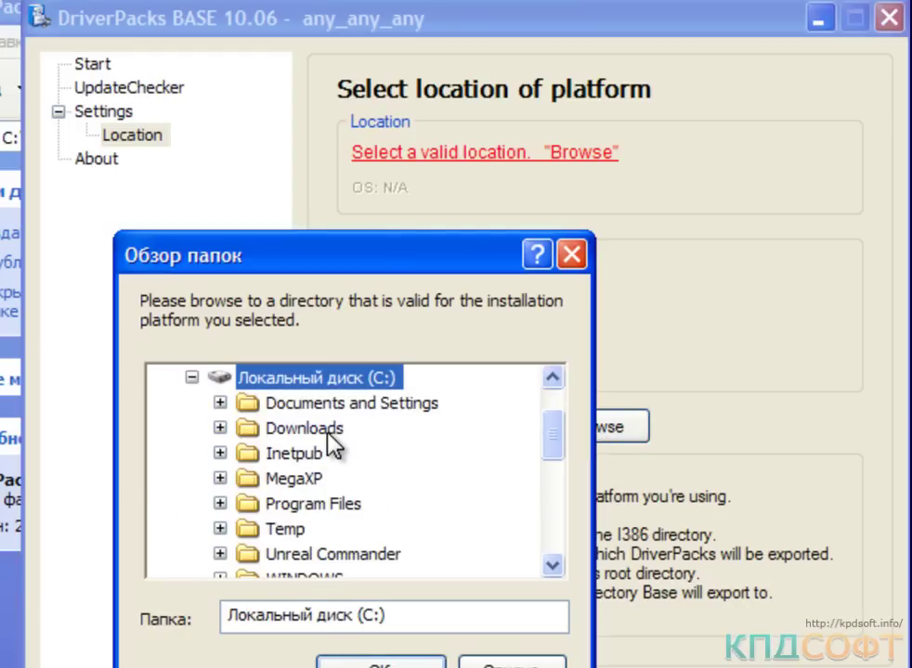
scroll(561, 458, down, 1)
double_click(315, 431)
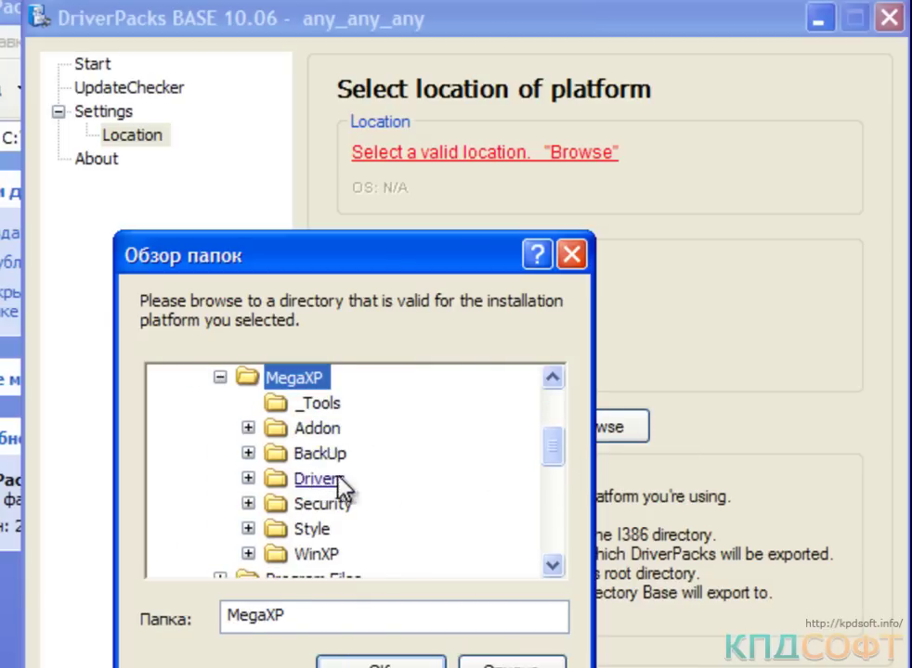
click(332, 554)
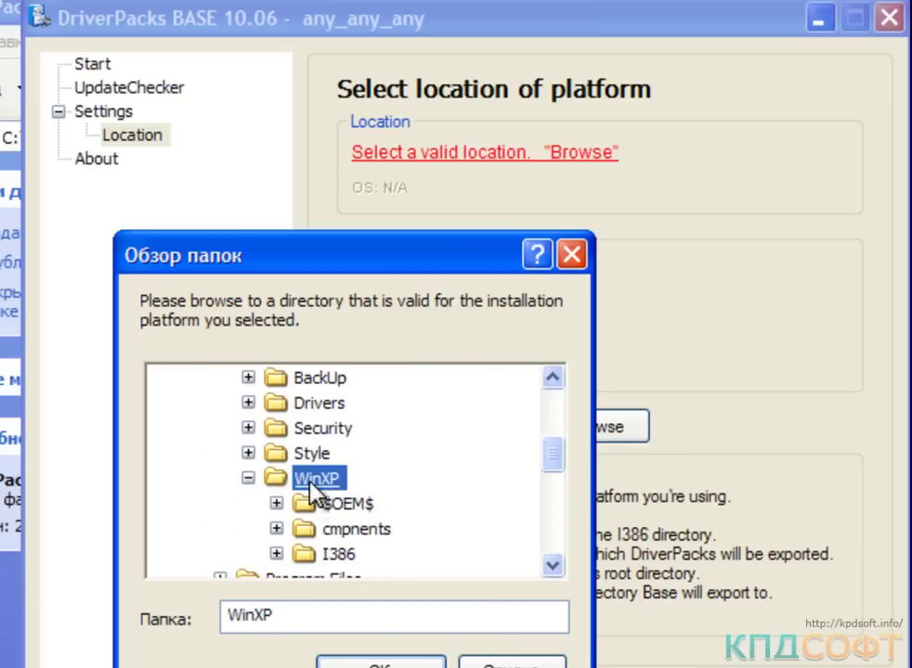
click(380, 663)
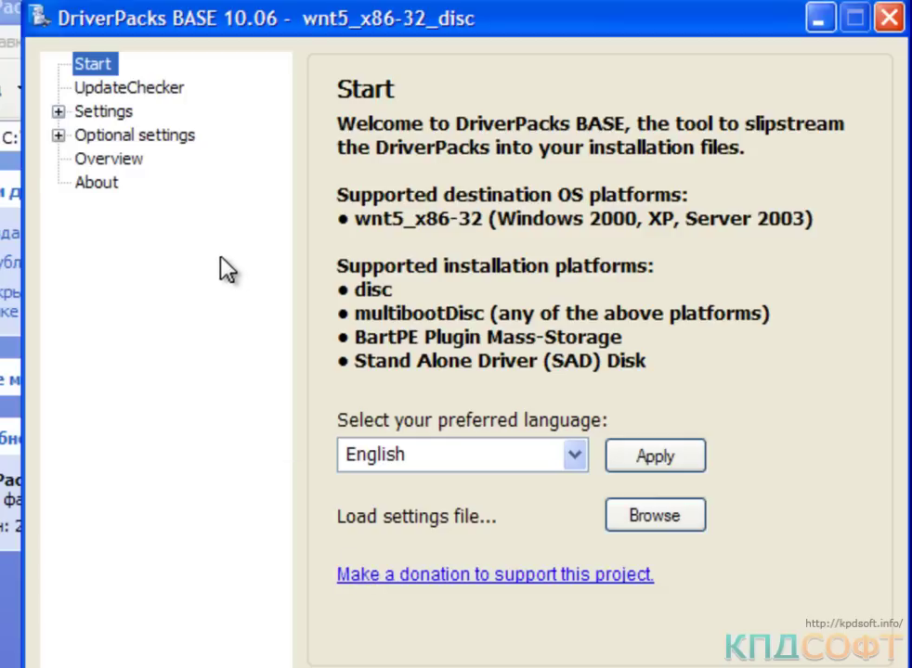
Select all available DriverPacks for slipstreaming, including the MassStorage text mode drivers
click(58, 111)
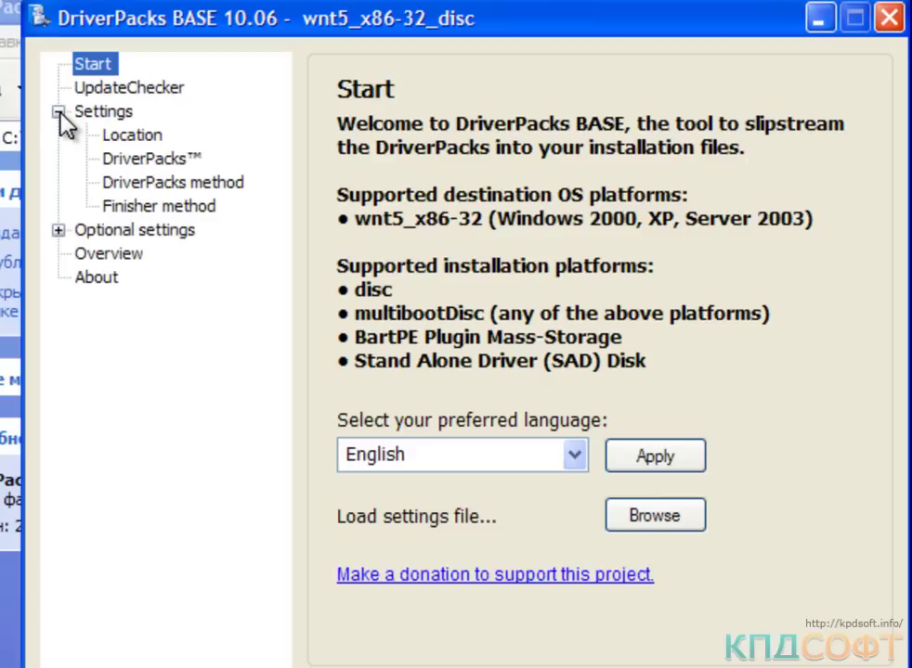
click(148, 162)
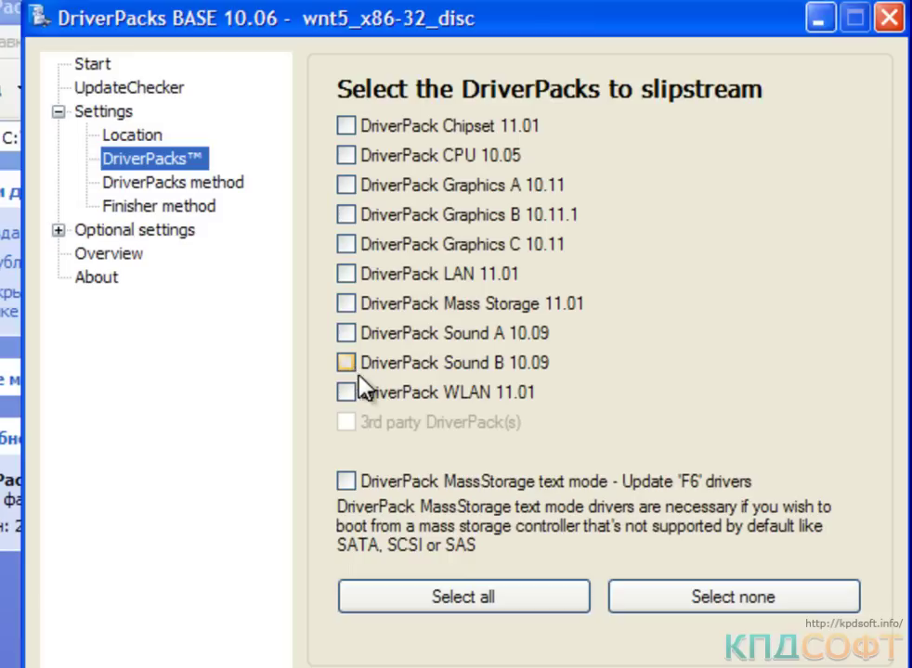
click(422, 608)
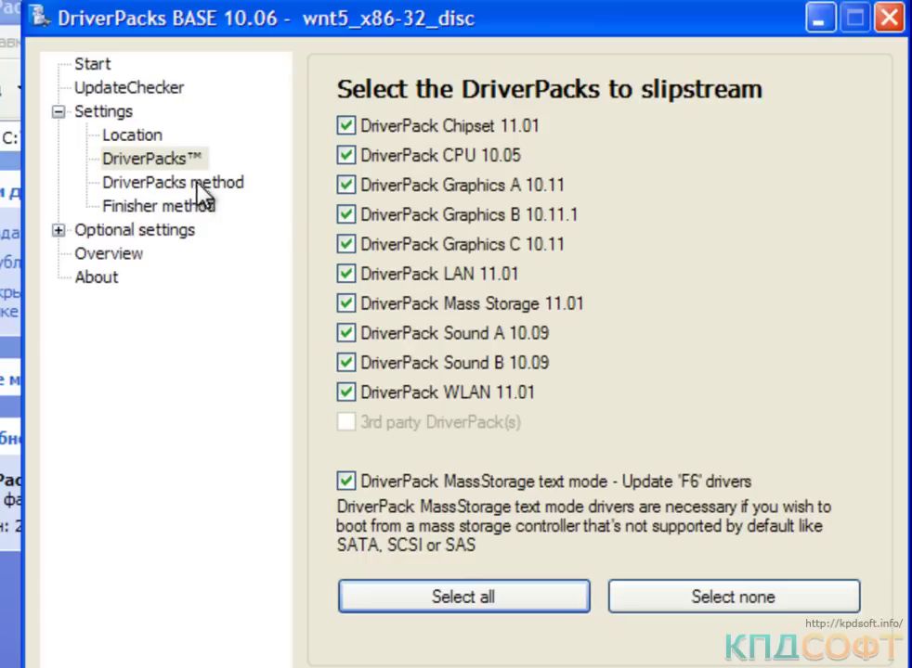
Choose Nvidia Control Panel New and ATI Catalyst Control Center New for DriverPack Graphics A, and run the slipstream to completion
click(59, 229)
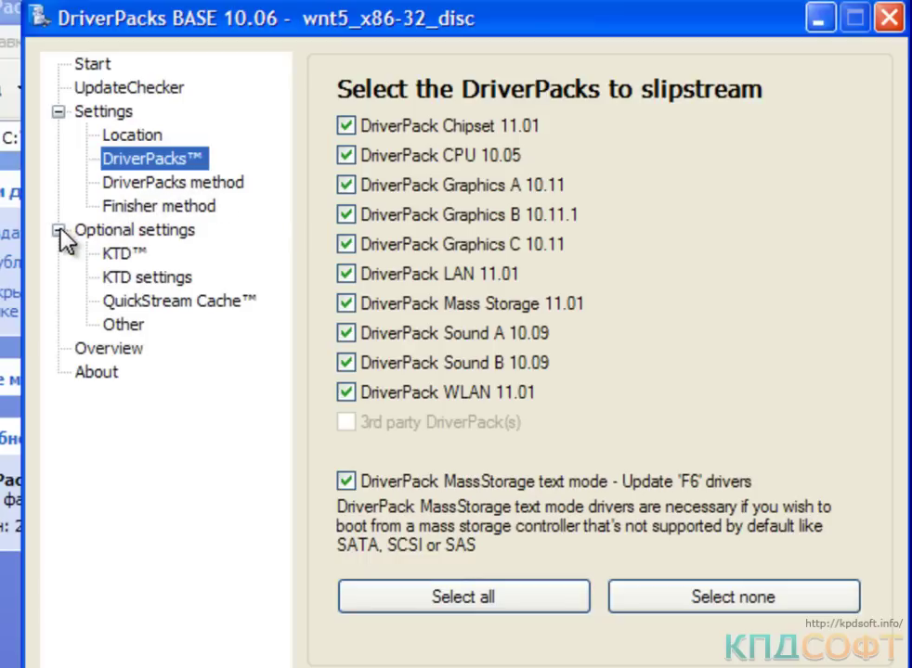
click(125, 325)
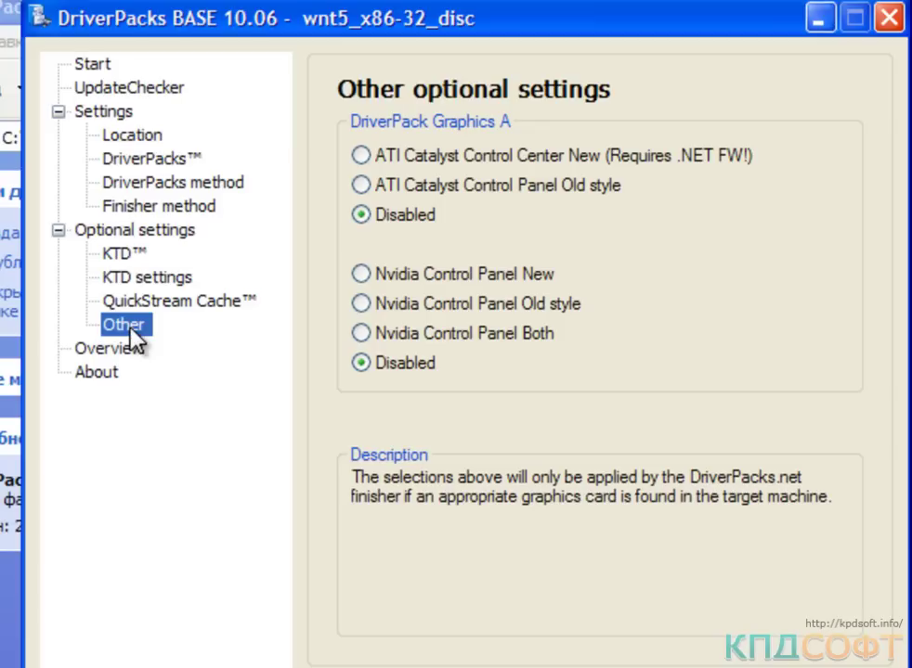
click(361, 275)
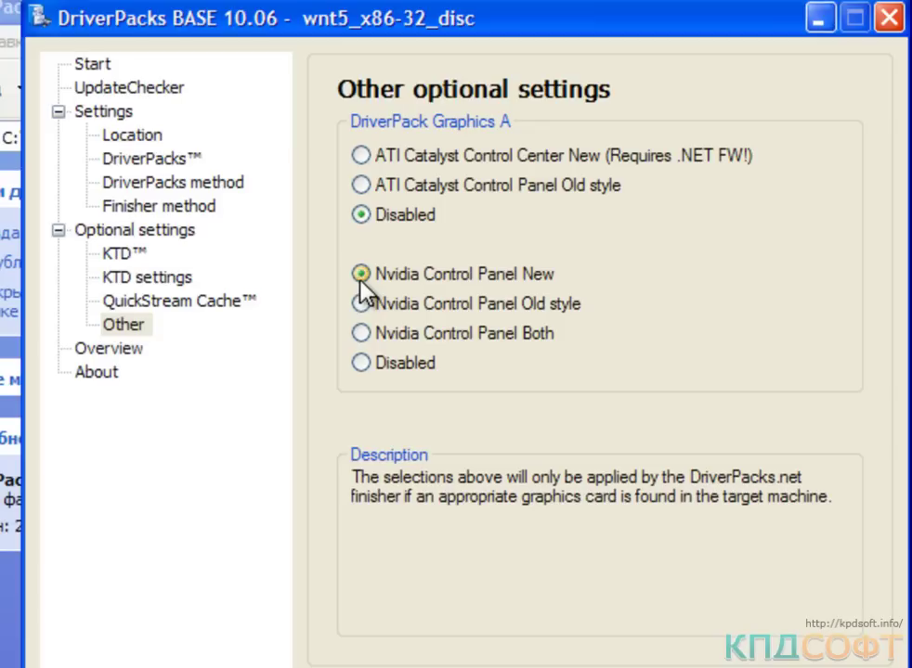
click(361, 156)
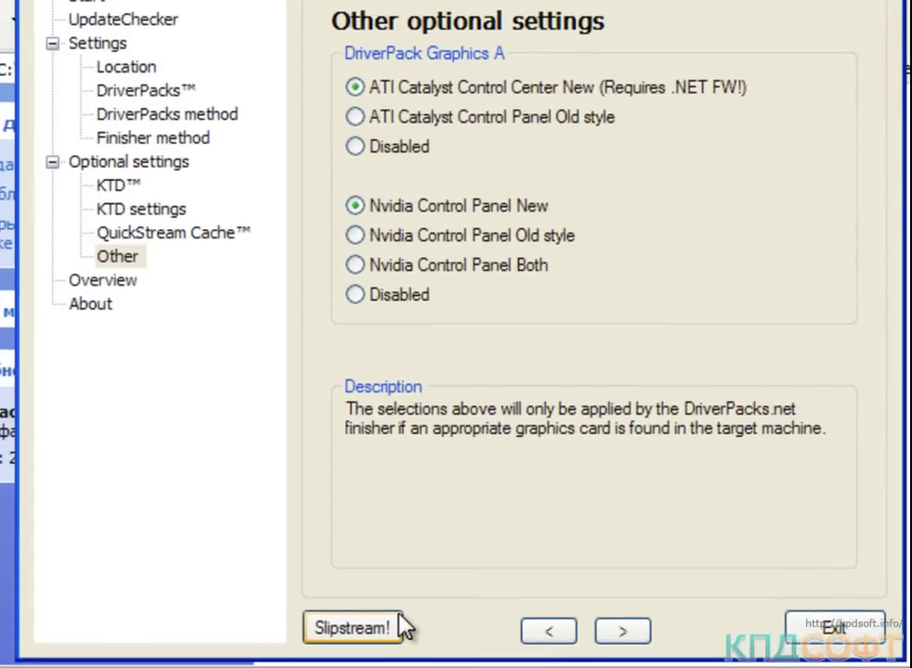
click(400, 620)
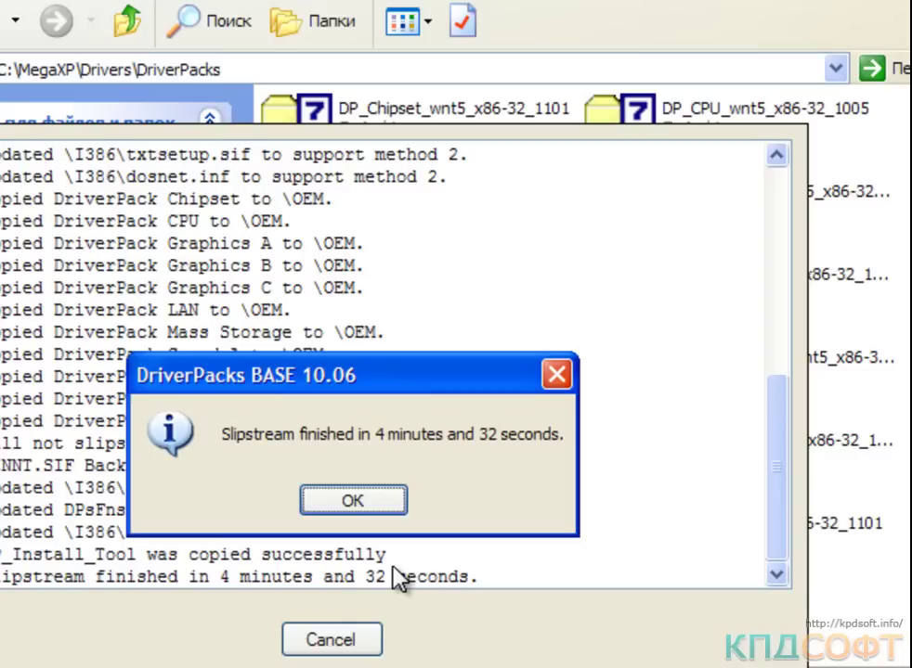
click(367, 502)
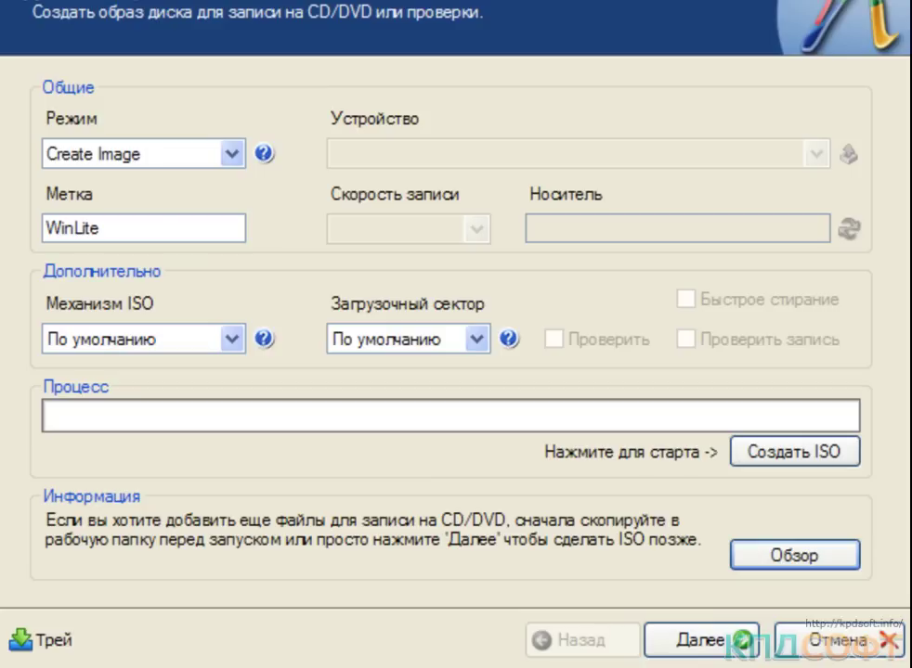
In nLite, keep the Create Image mode and create the ISO, saving it as WinLite on drive C:
click(137, 157)
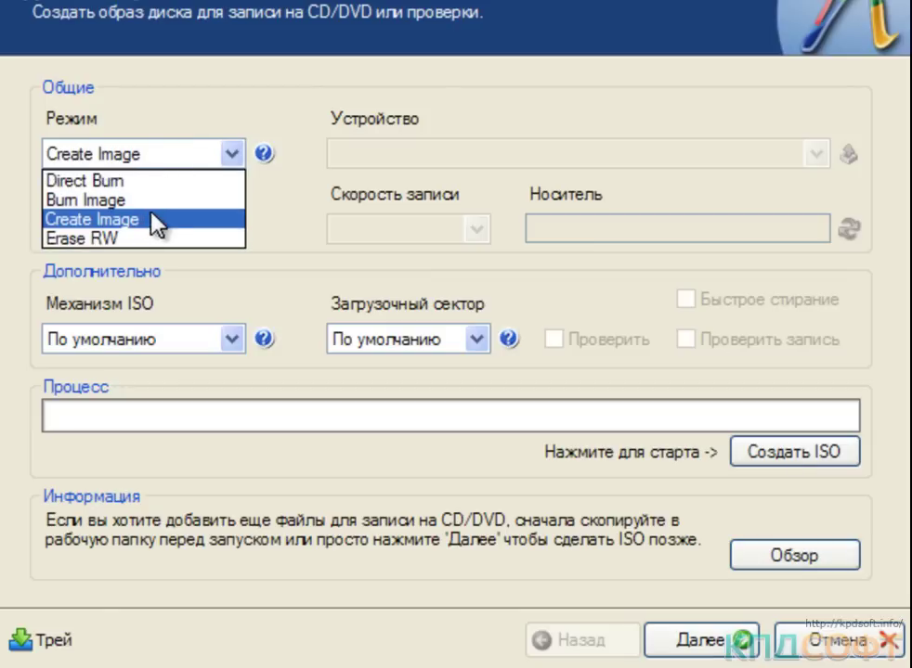
click(215, 144)
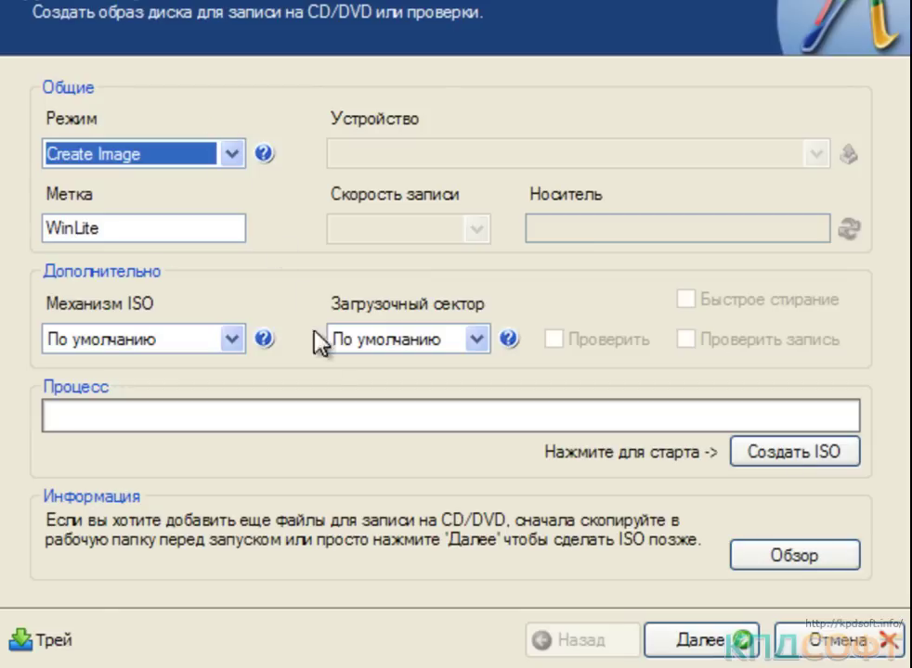
click(763, 466)
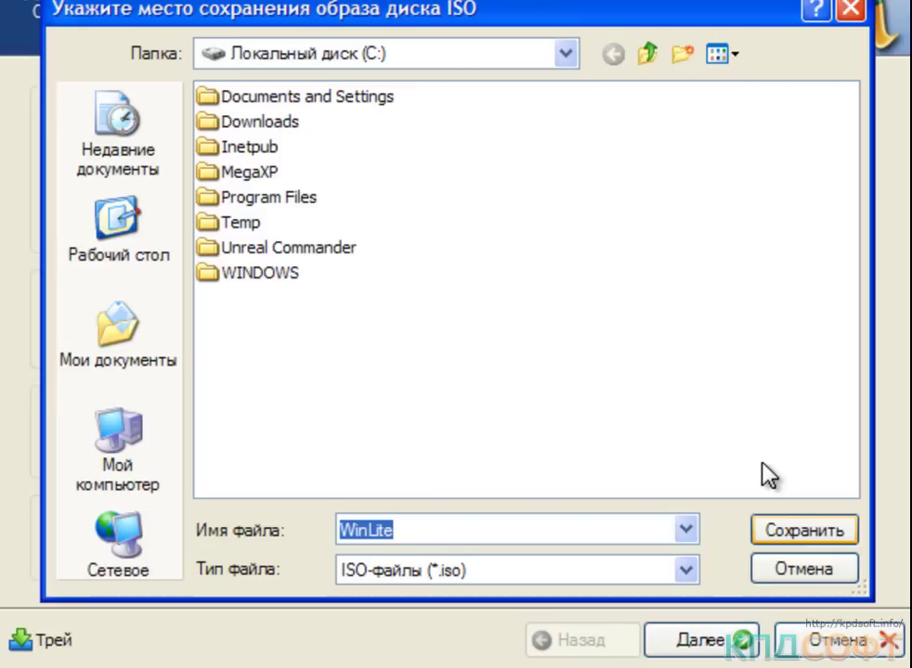
click(831, 538)
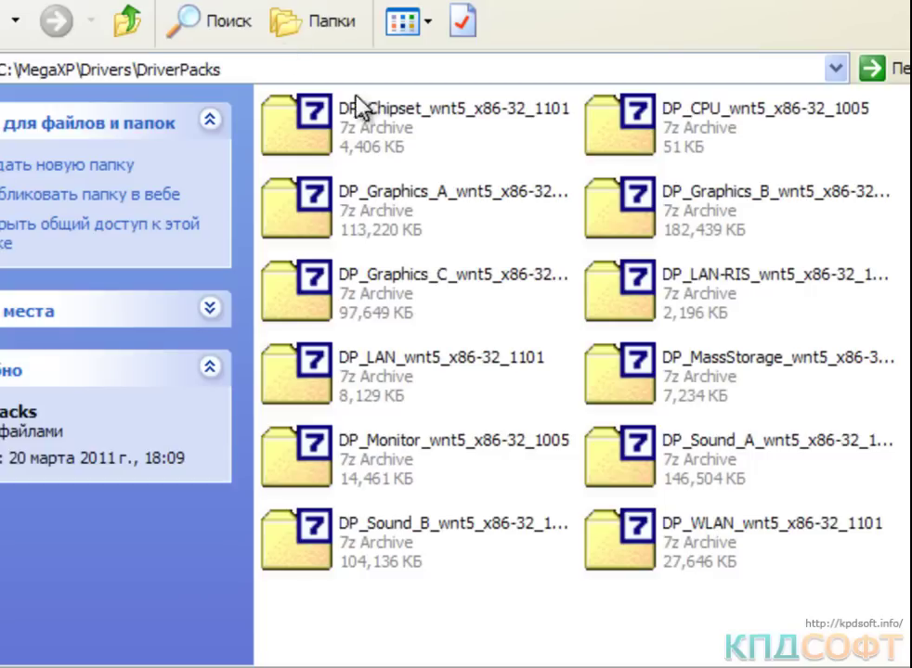
Go to C:\MegaXP\_Tools in the file explorer and launch the VirtualBox-4.0.4-70112-Win installer
click(127, 20)
click(133, 21)
double_click(283, 122)
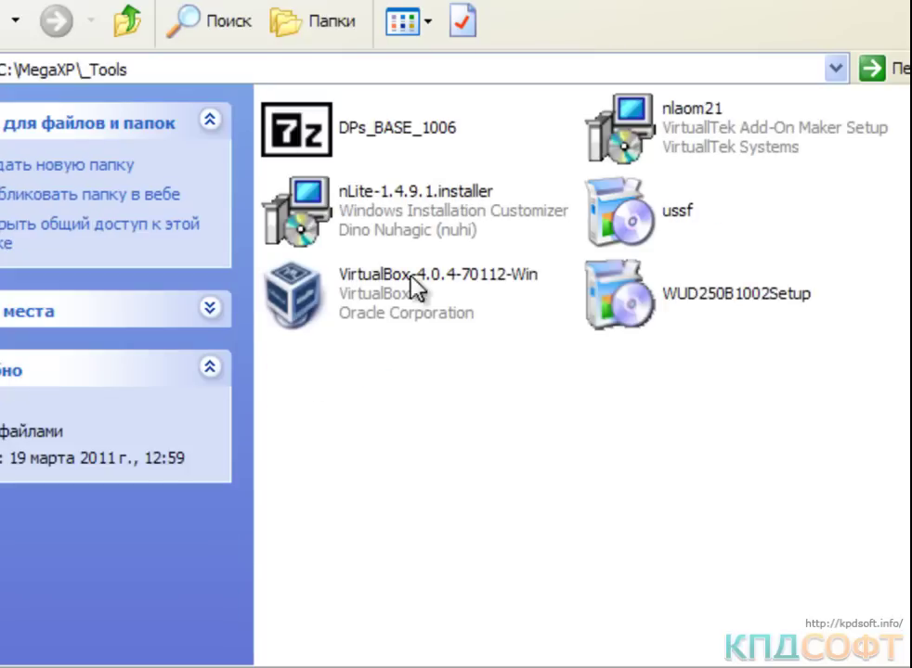
click(435, 315)
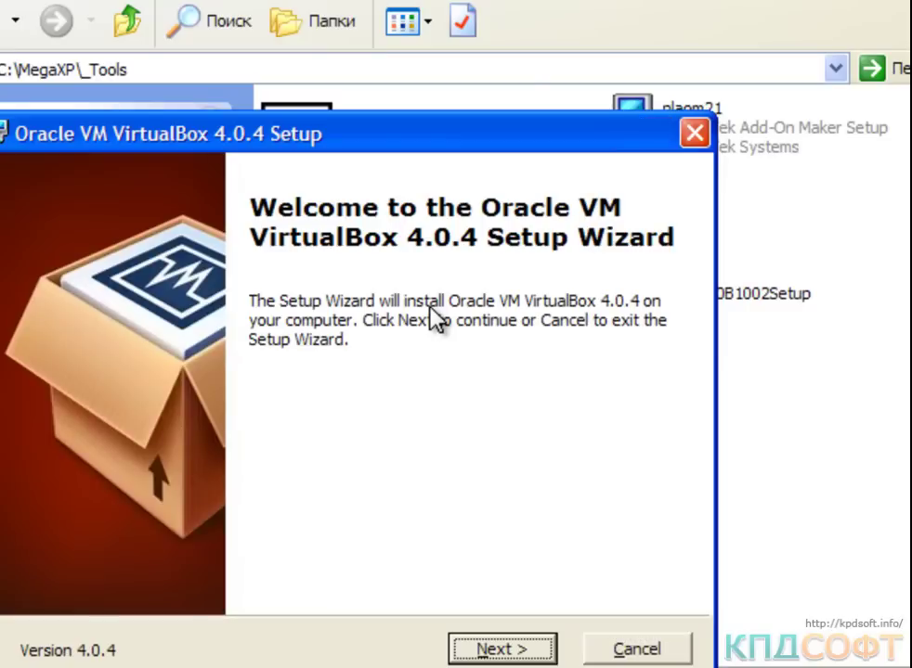
Accept the default VirtualBox features and installation folder, keeping both the desktop and Quick Launch Bar shortcuts
click(519, 650)
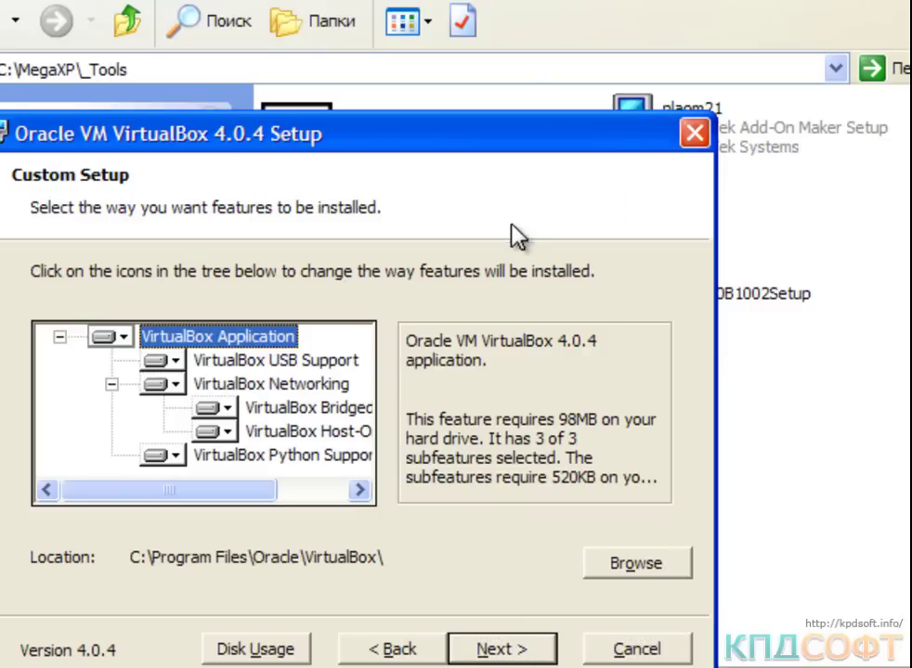
drag(517, 137, 517, 45)
drag(223, 404, 244, 406)
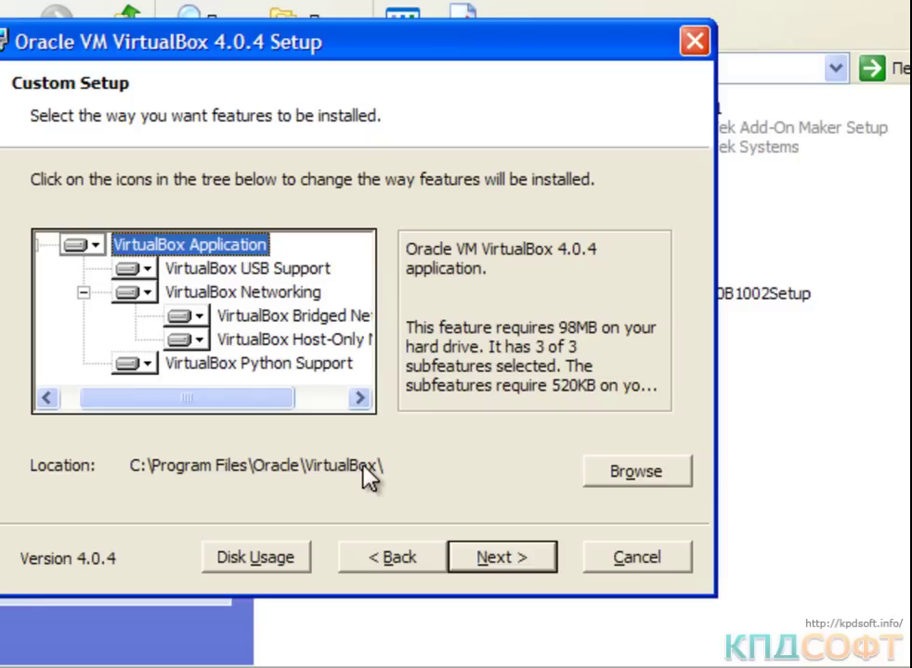
click(499, 557)
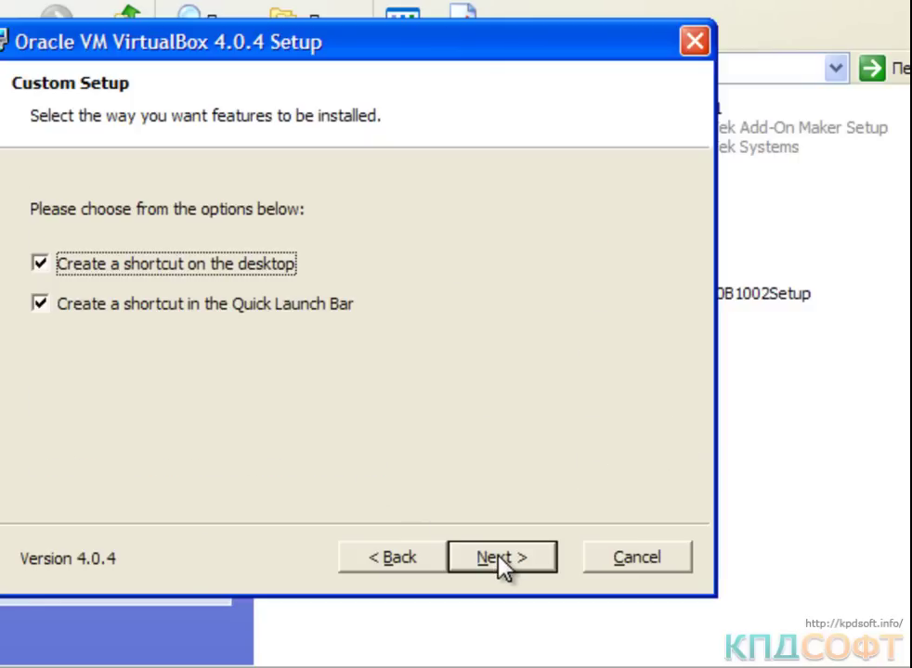
click(503, 558)
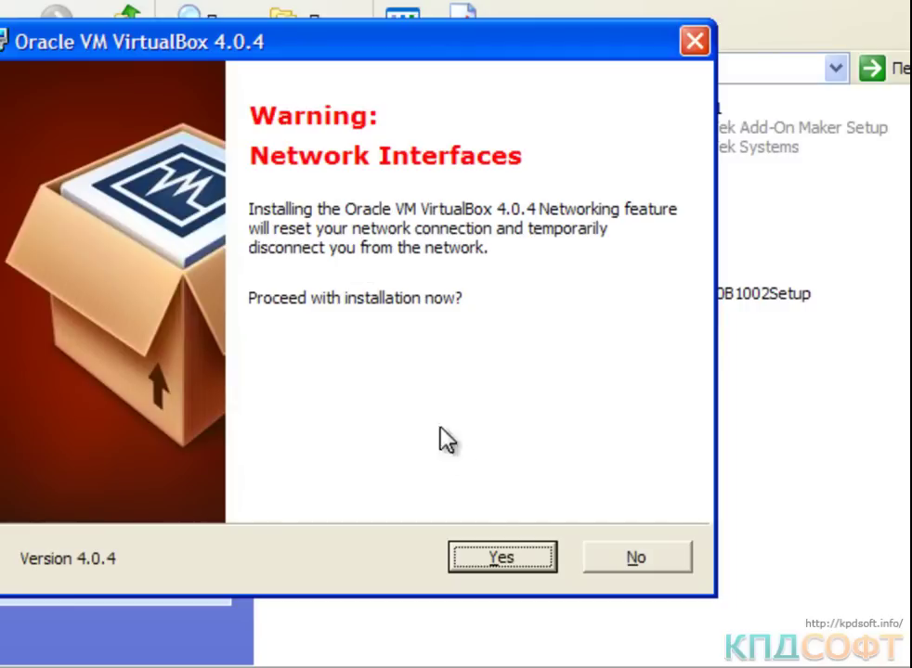
Agree to the network interface reset, install VirtualBox 4.0.4 and finish the setup with the program set to start
click(510, 563)
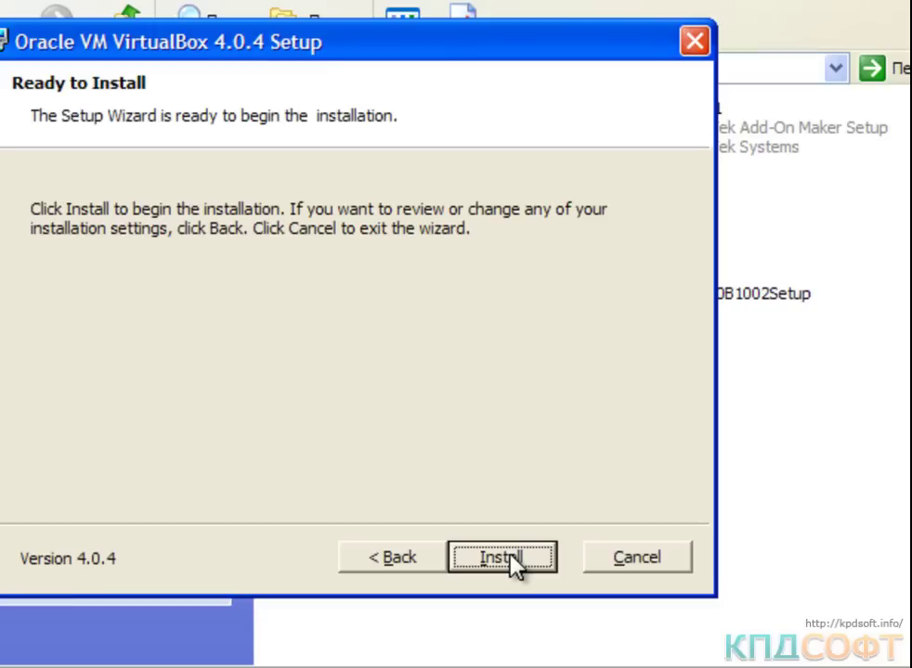
click(510, 563)
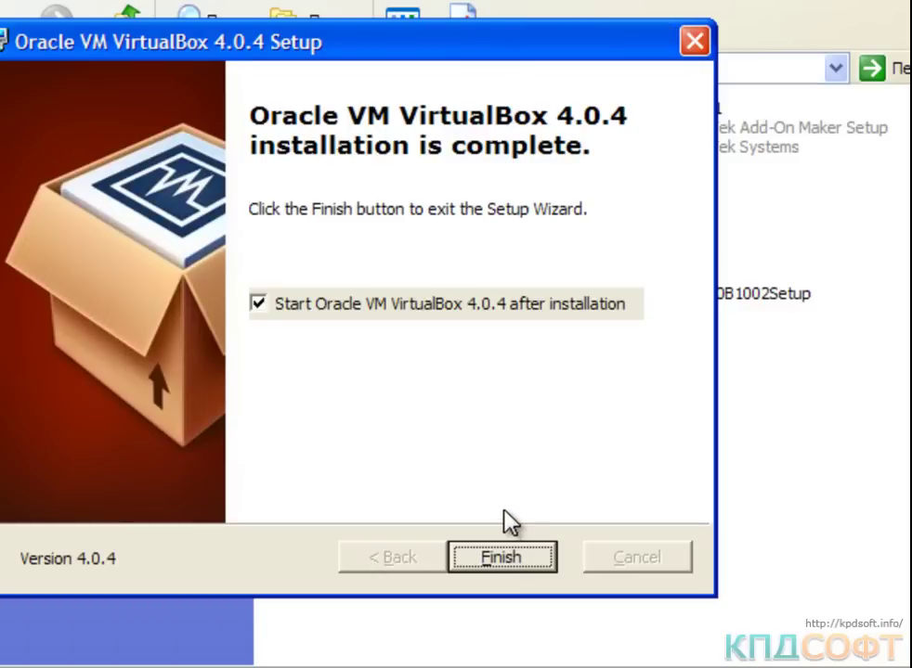
click(507, 560)
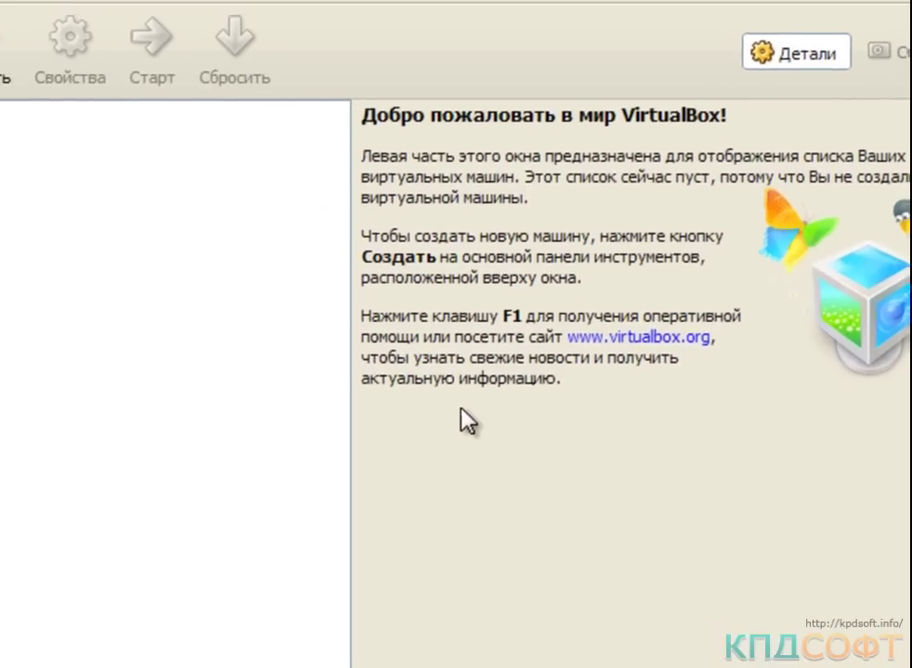
Start a new virtual machine named WinXP for Microsoft Windows, version Windows XP, and give it 512 MB of base memory
click(63, 121)
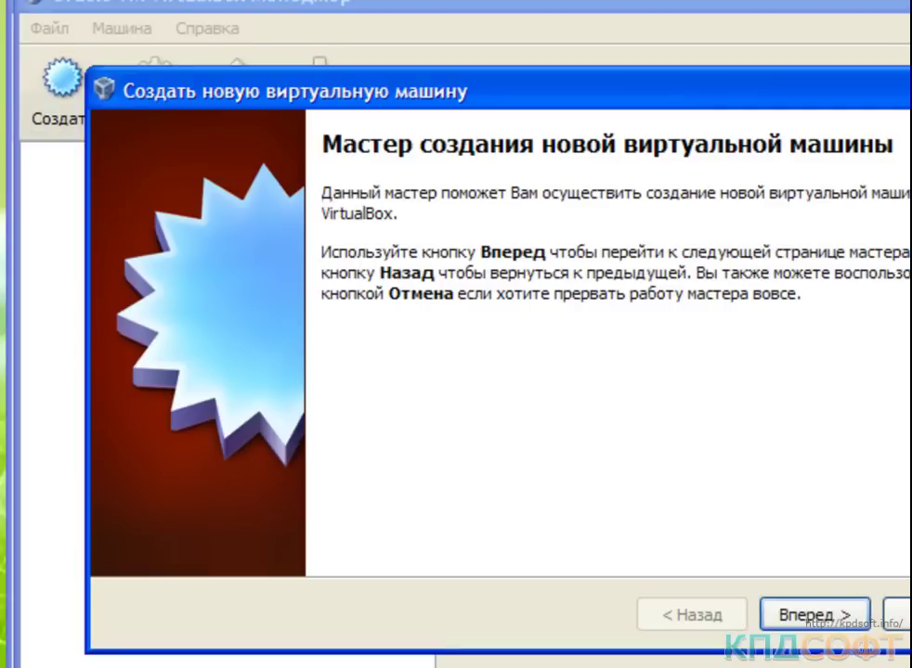
click(796, 614)
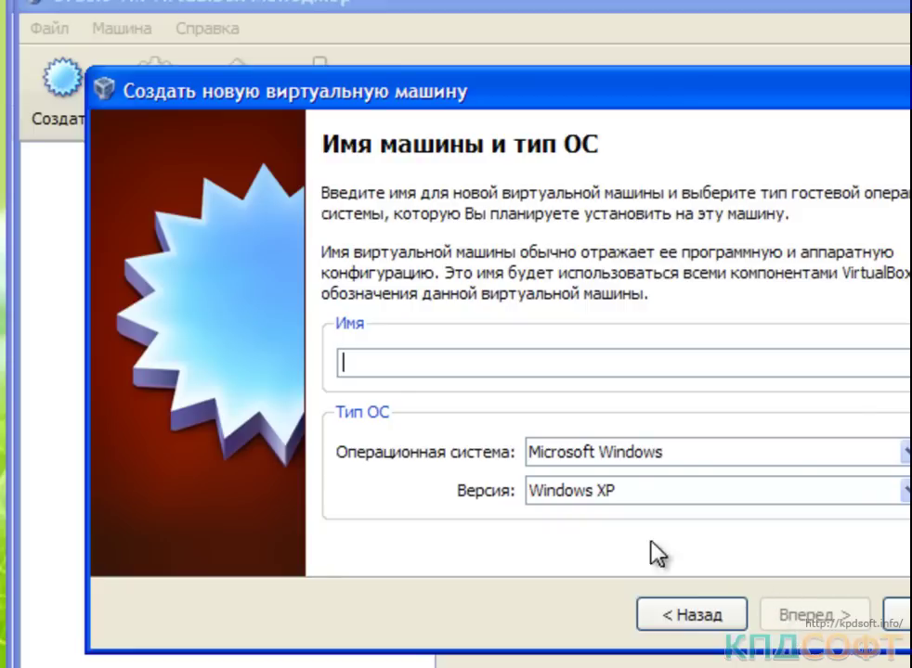
click(585, 492)
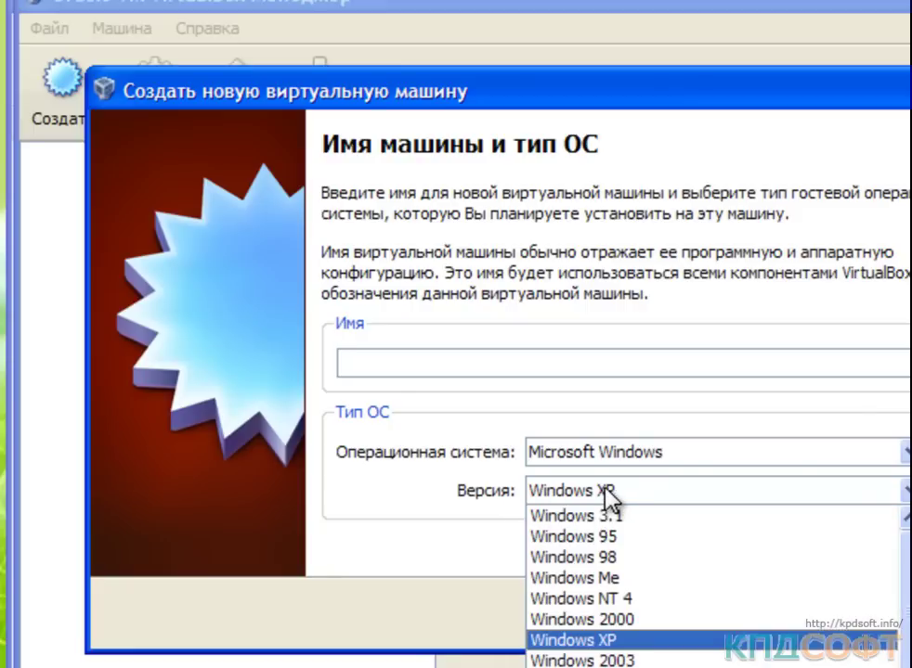
scroll(889, 607, down, 1)
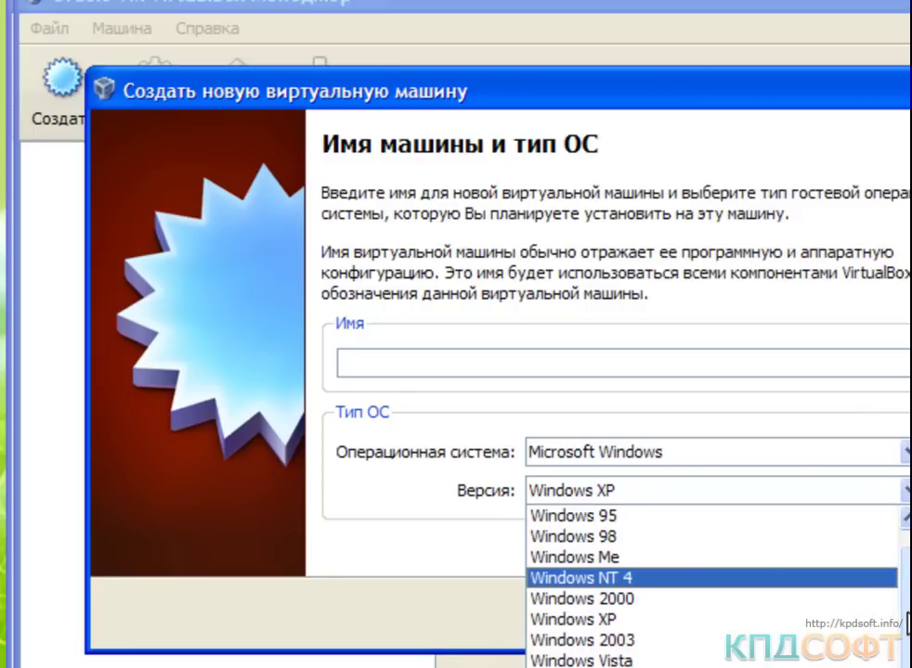
click(804, 619)
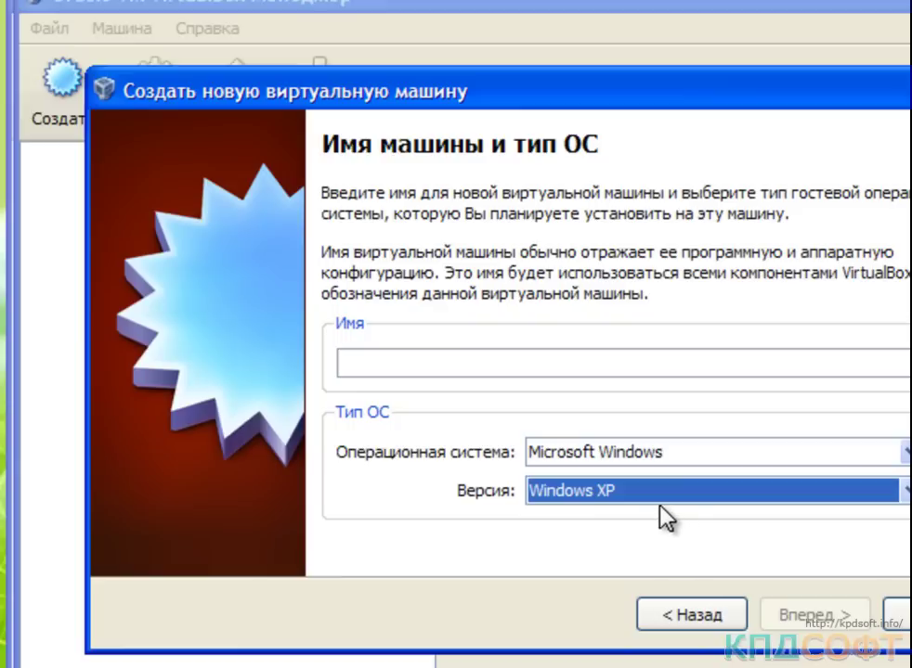
click(436, 370)
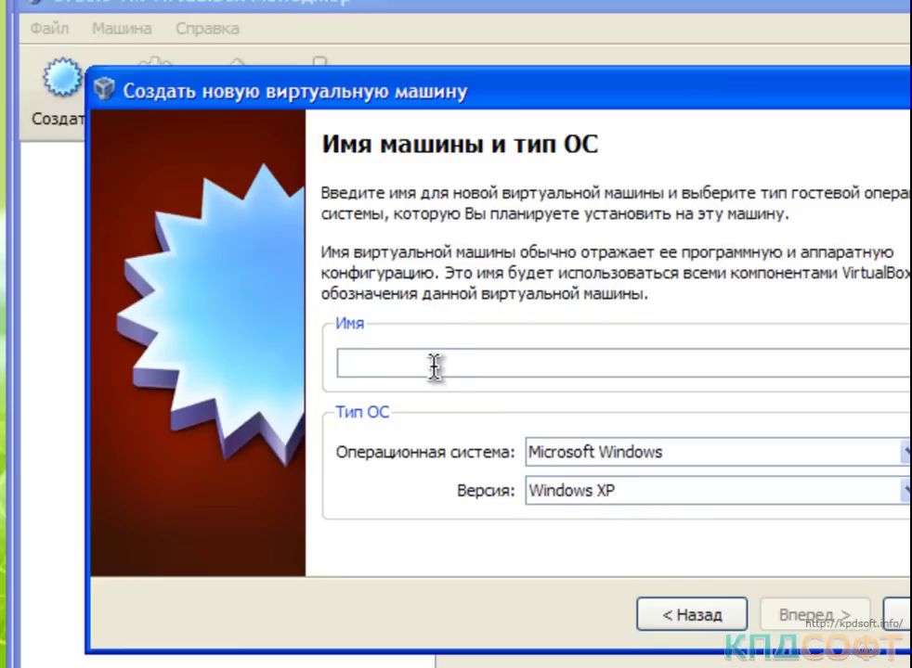
text(WinXP)
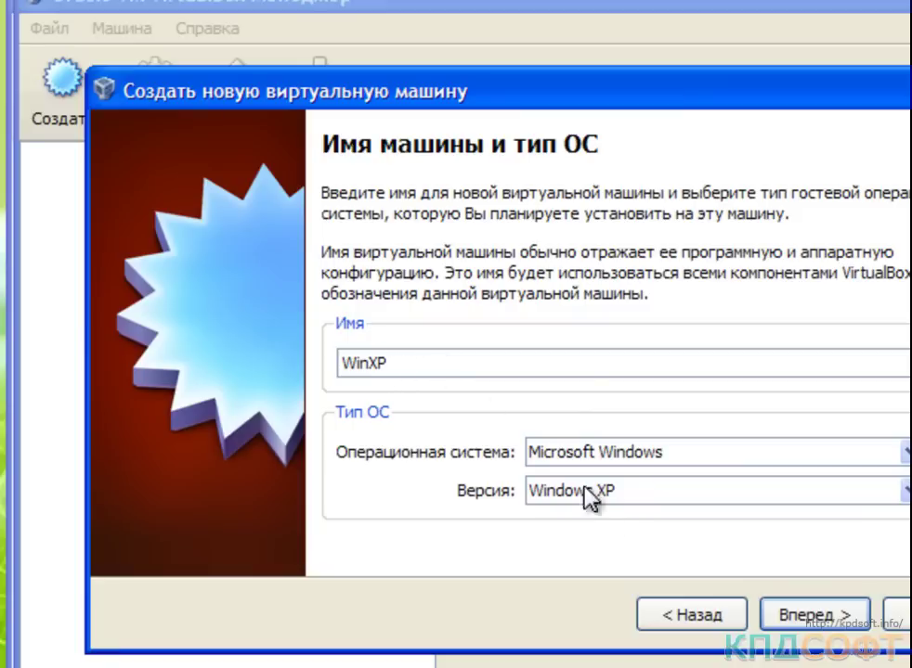
click(831, 614)
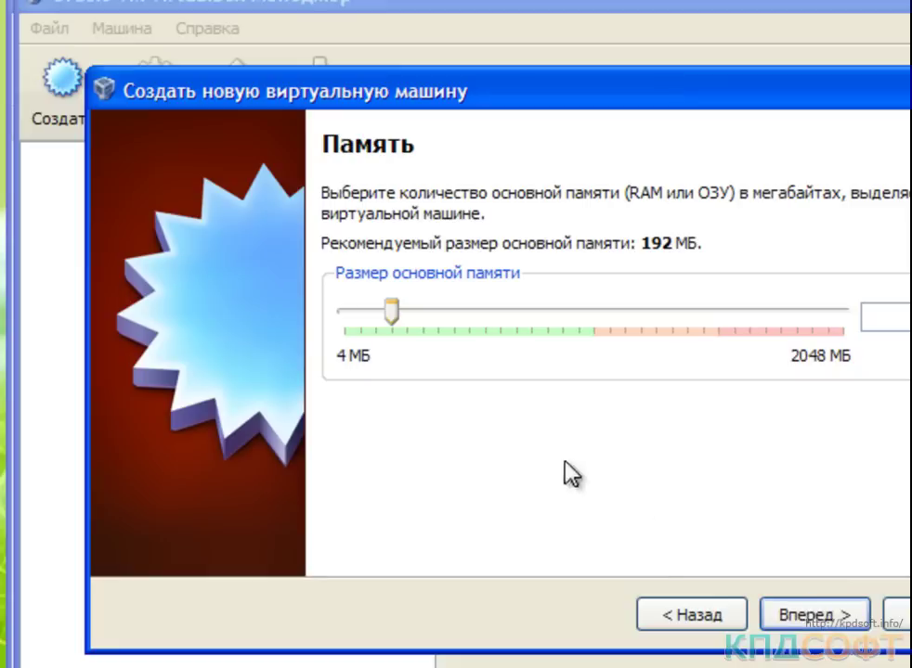
drag(398, 316, 474, 317)
click(808, 614)
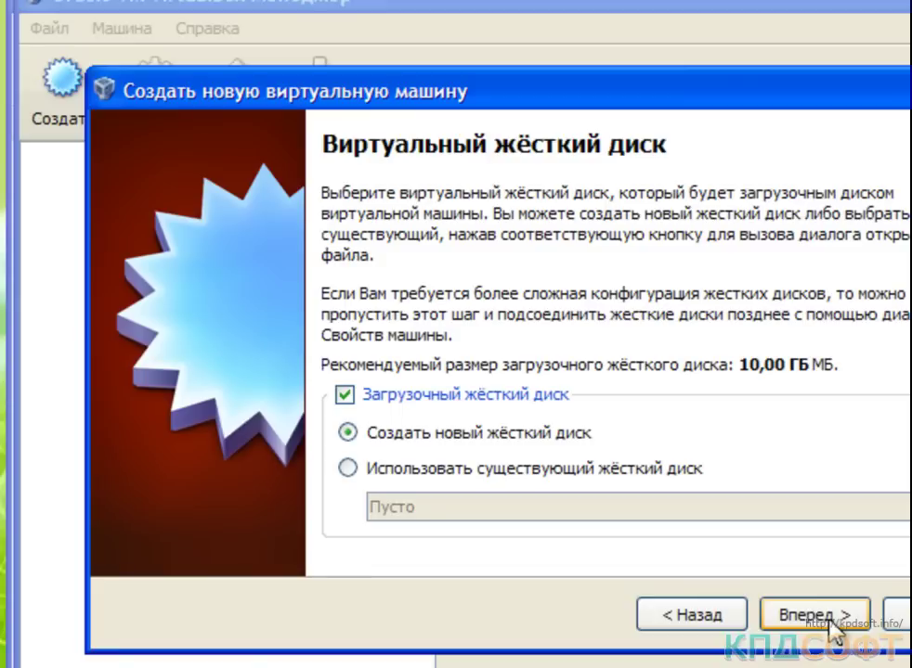
Create a new dynamically expanding 10 GB boot disk called WinXP at the default location and finish creating the virtual machine
click(829, 615)
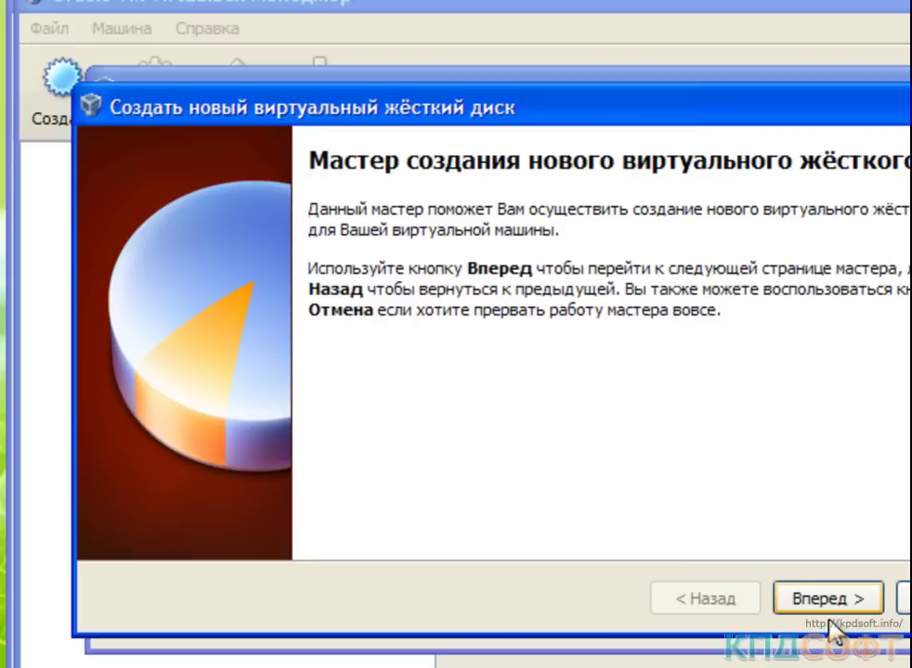
click(829, 615)
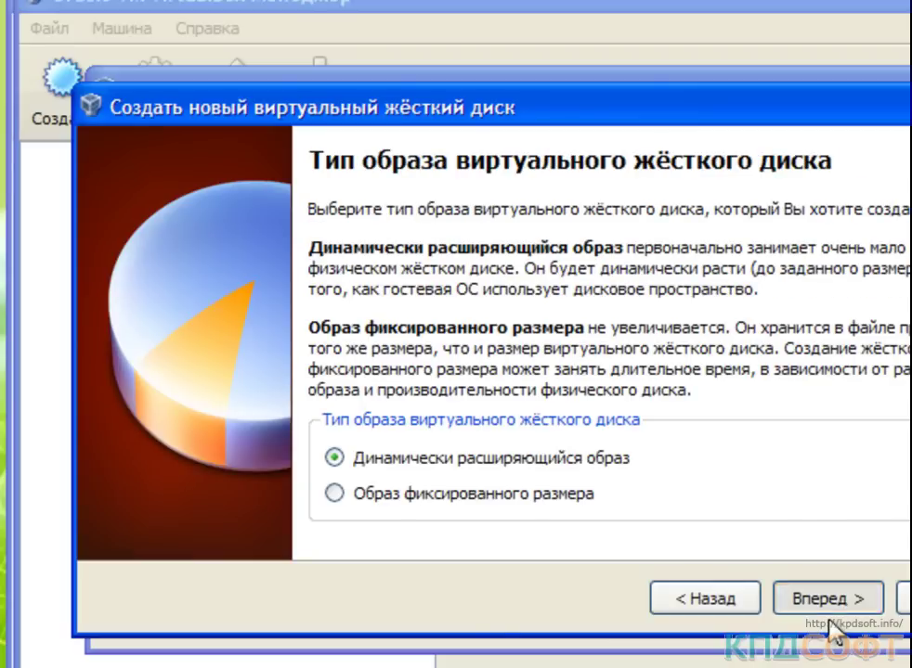
click(829, 620)
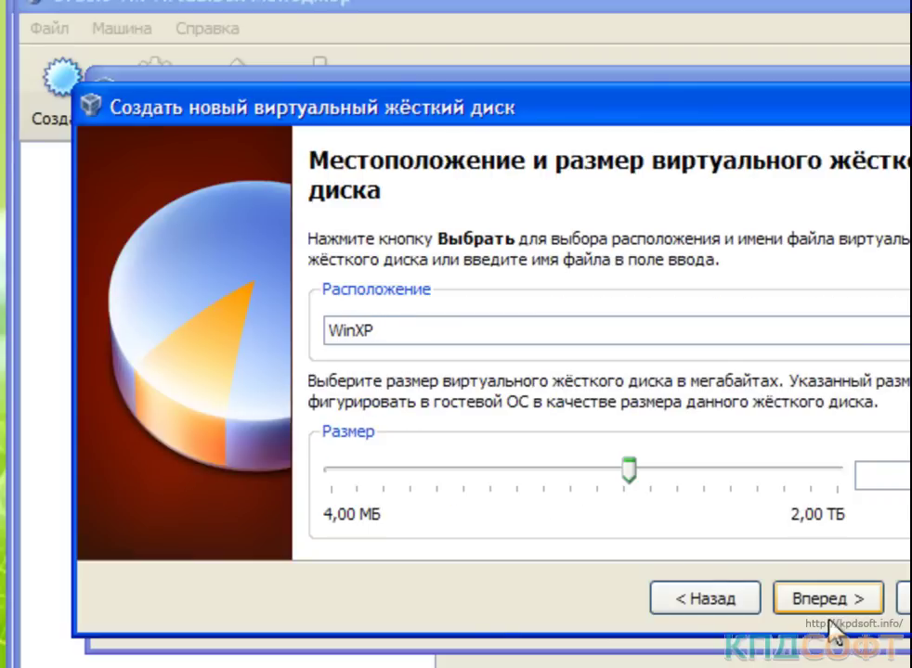
click(829, 617)
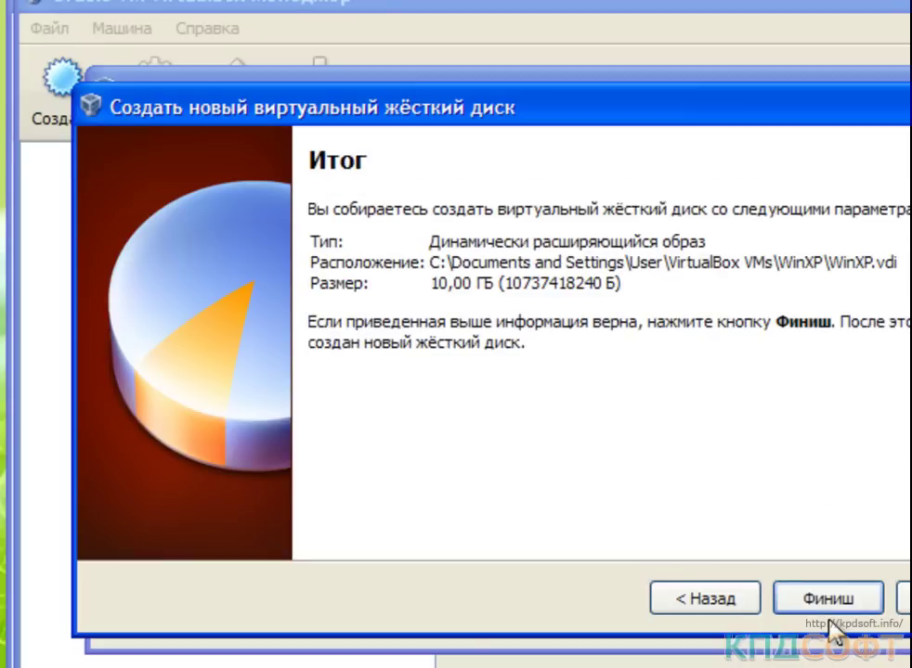
click(829, 620)
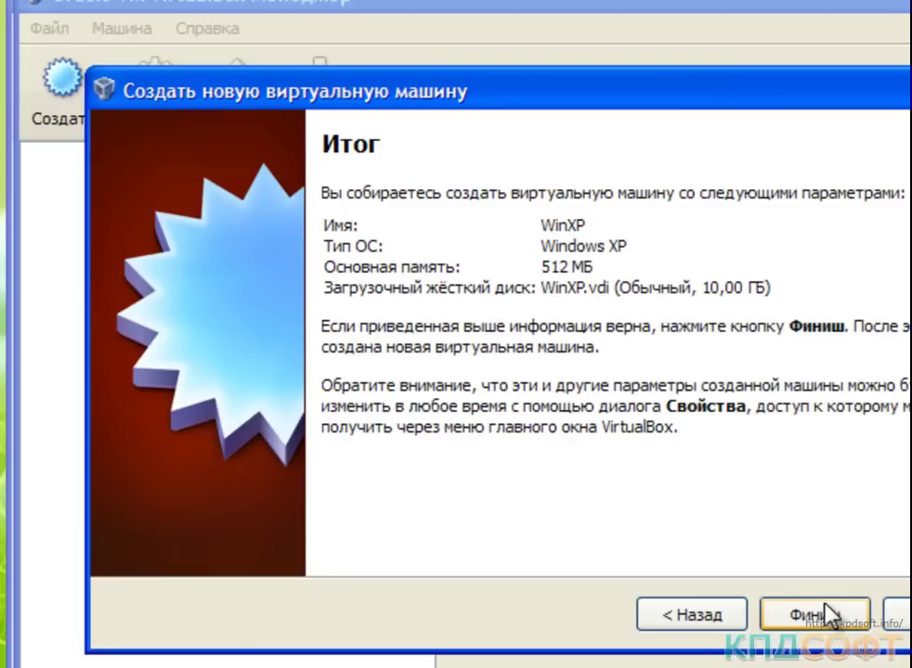
click(829, 615)
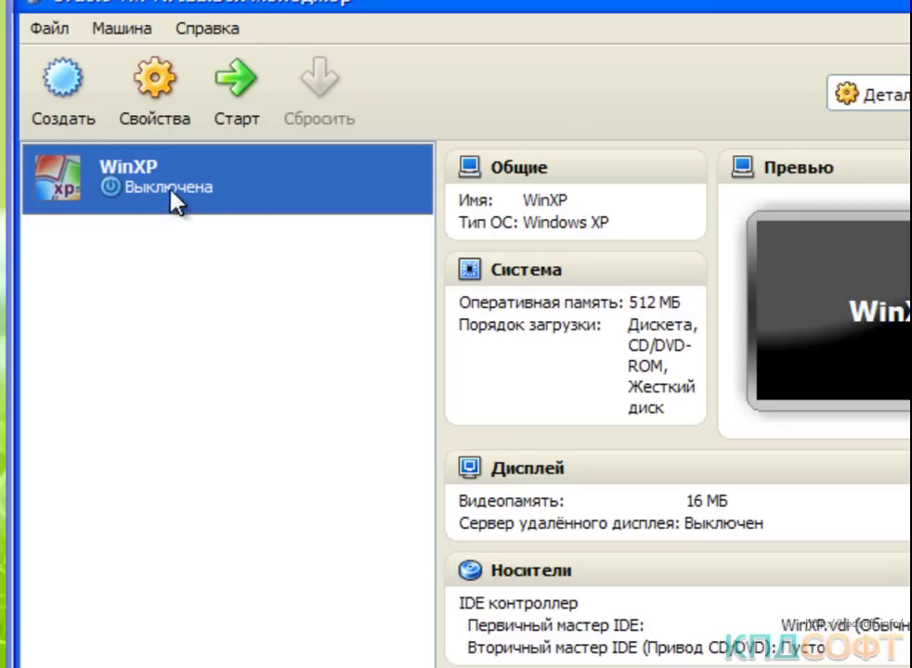
In the WinXP machine's storage settings, attach C:\WinLite.iso to the empty optical drive and save the settings
click(162, 114)
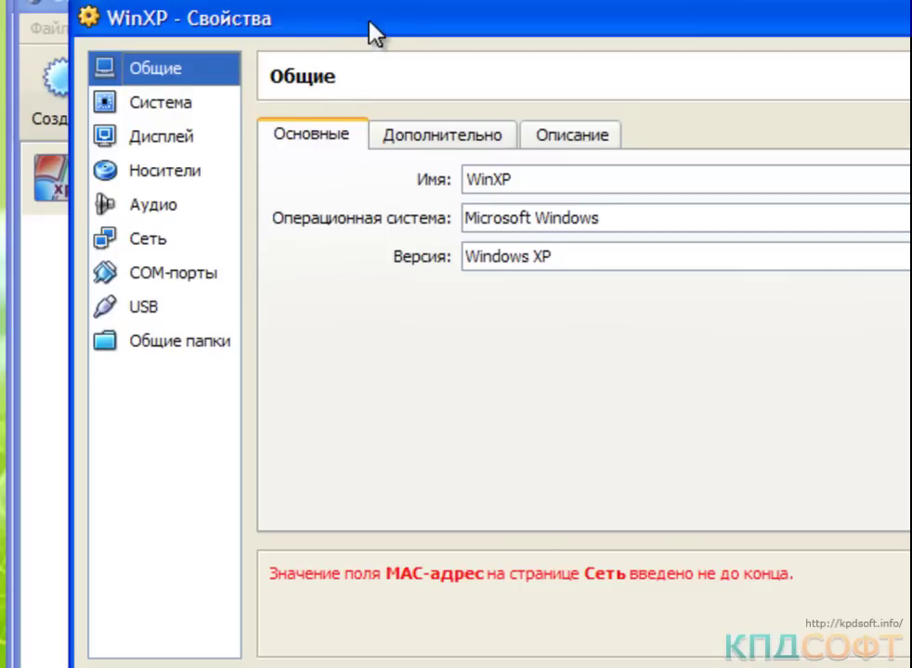
drag(367, 24, 367, 35)
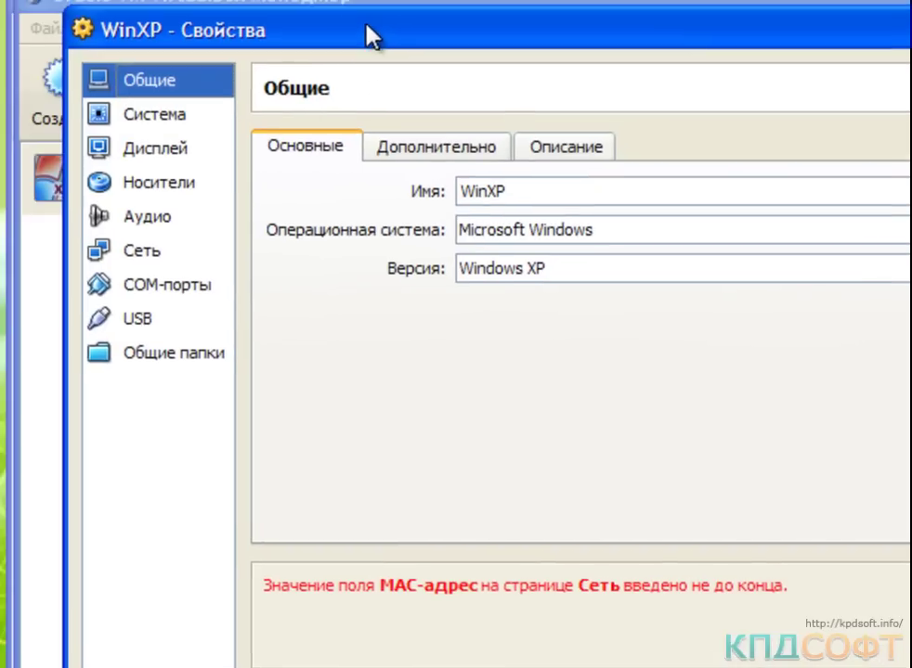
click(196, 183)
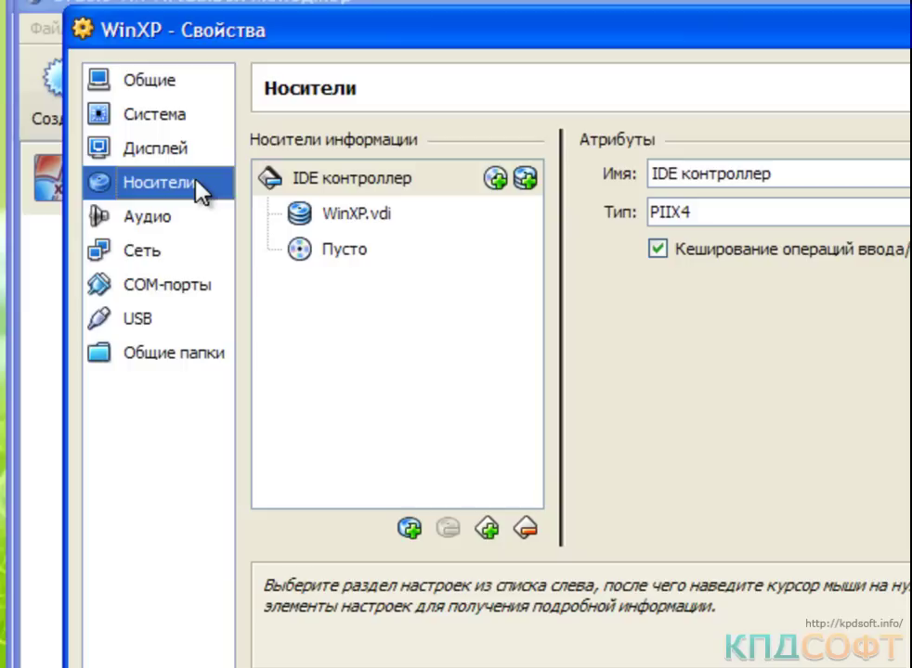
click(309, 256)
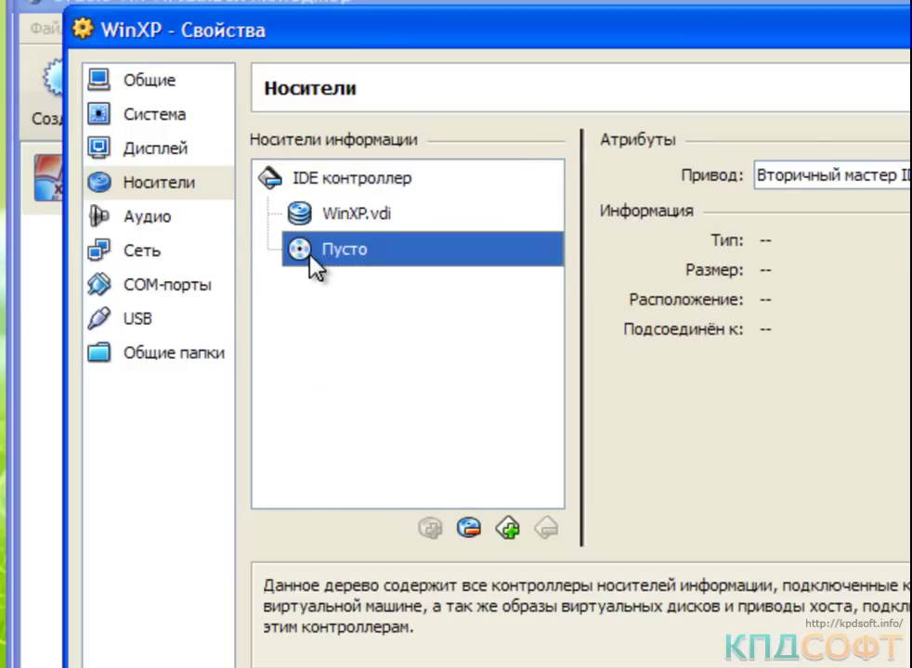
click(907, 175)
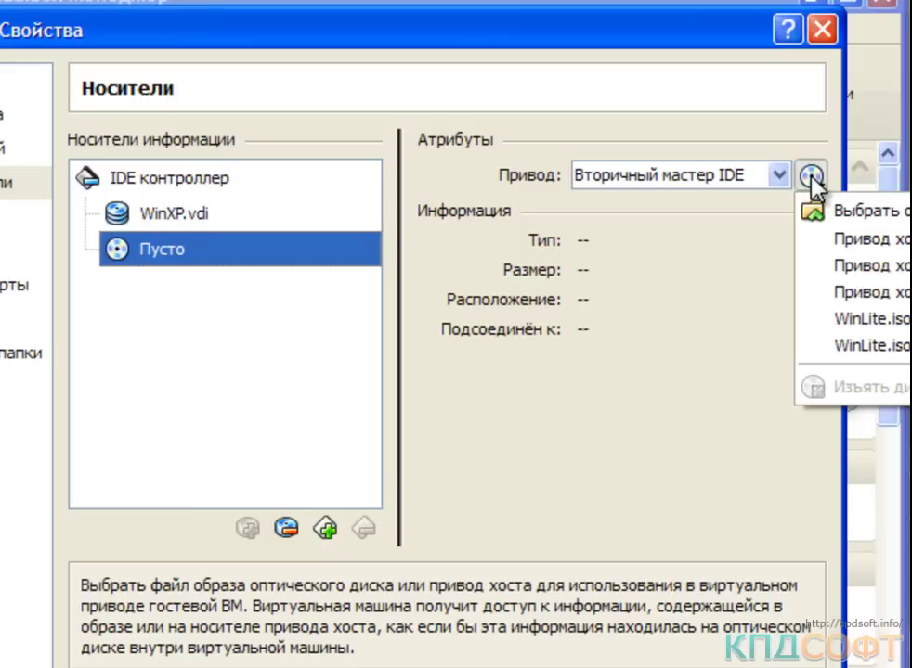
click(846, 212)
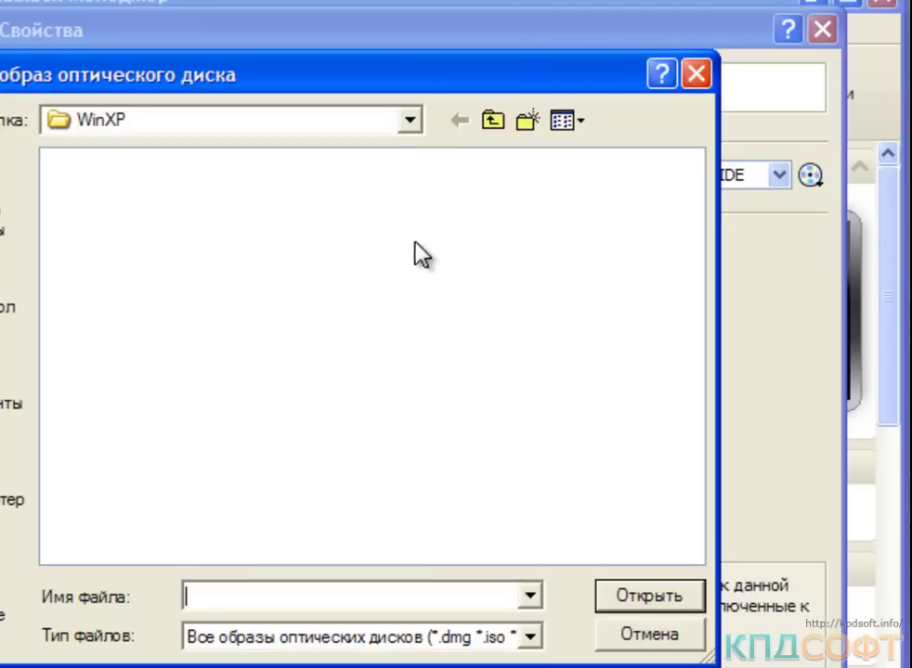
click(409, 121)
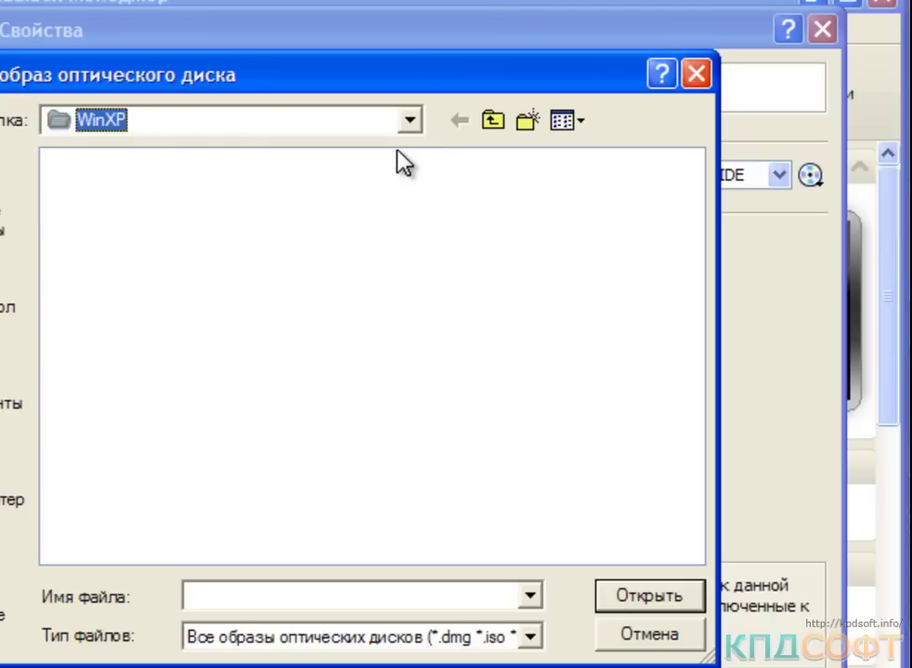
click(395, 127)
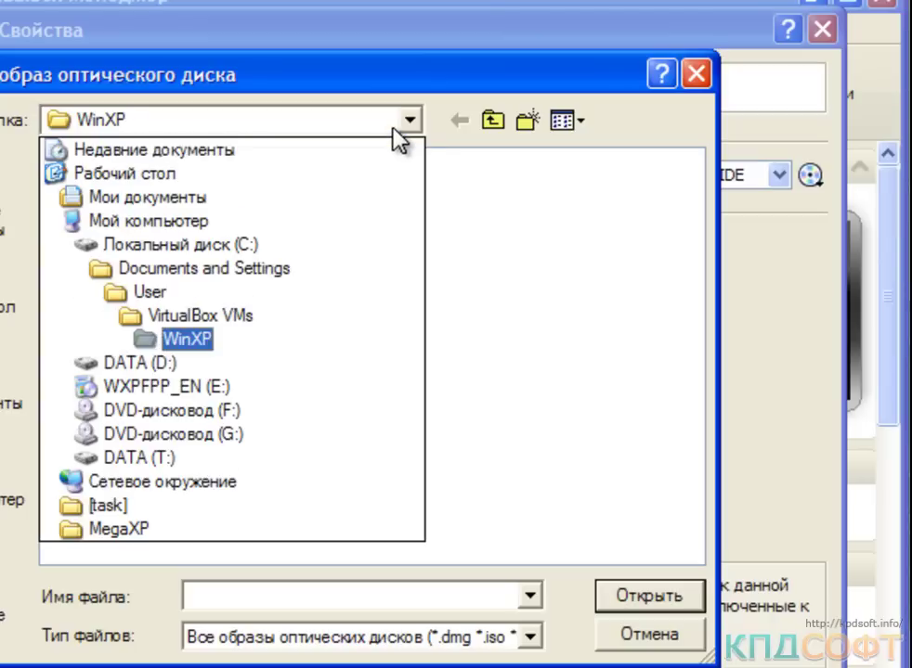
click(364, 246)
double_click(75, 366)
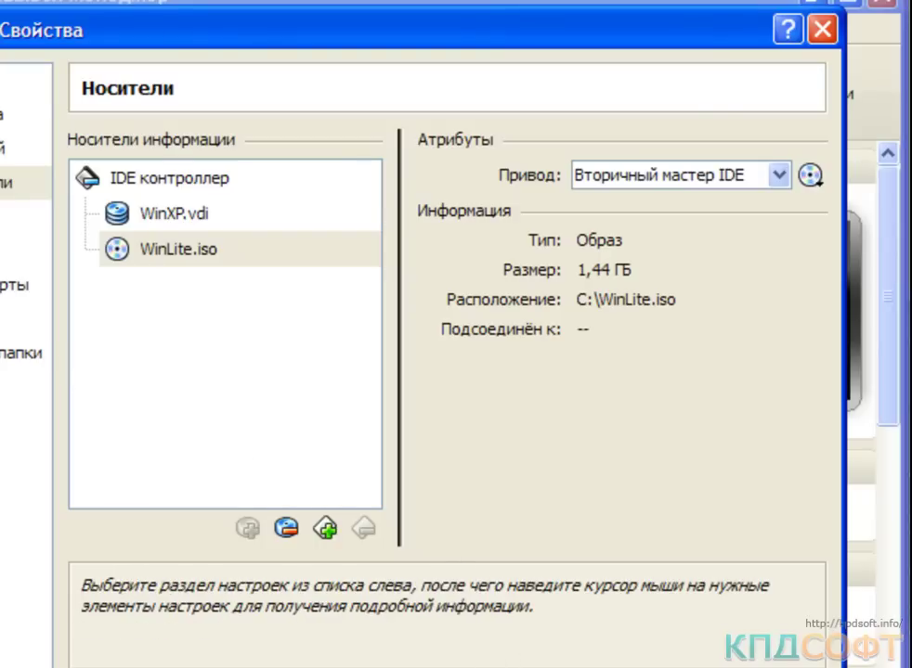
key(Return)
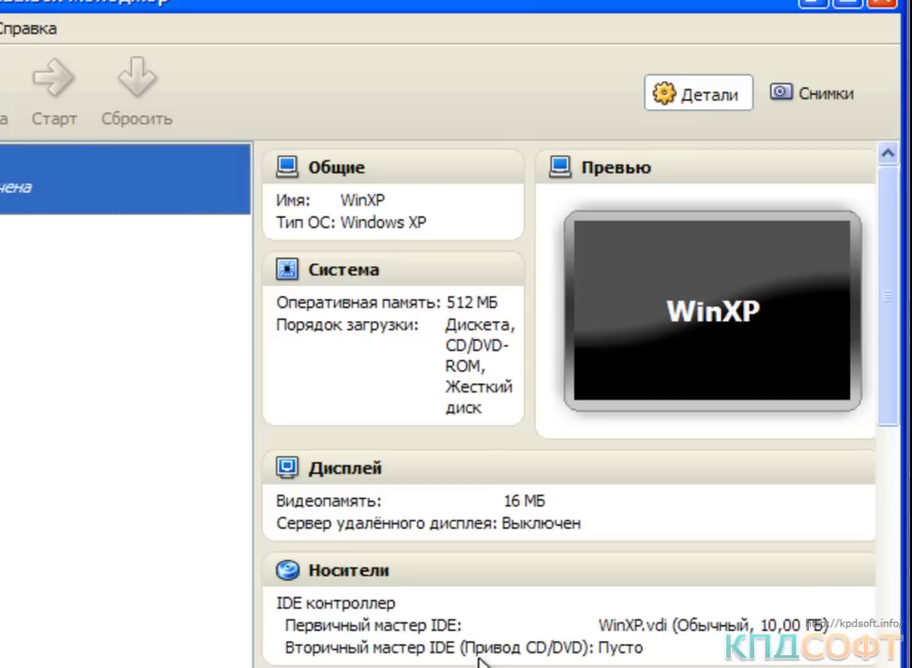
Start the WinXP machine and install Windows XP on the unpartitioned space, formatting the partition as NTFS
double_click(48, 206)
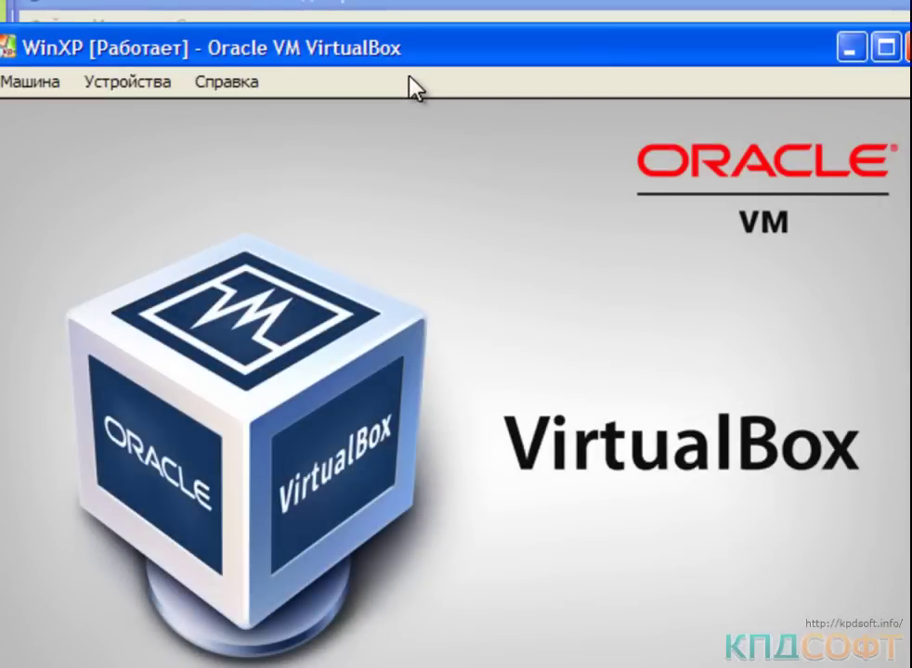
drag(429, 60, 470, 0)
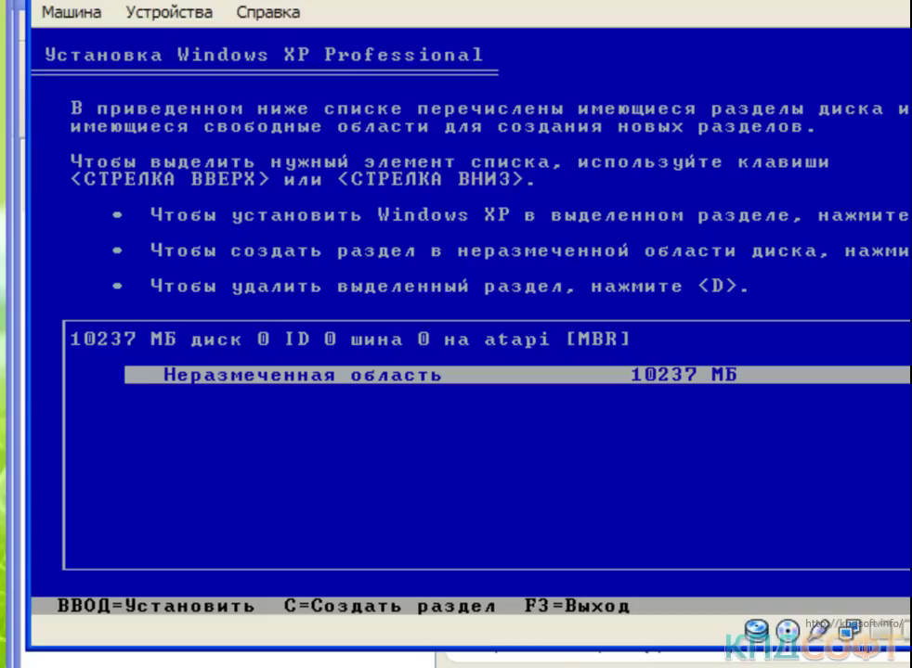
key(Return)
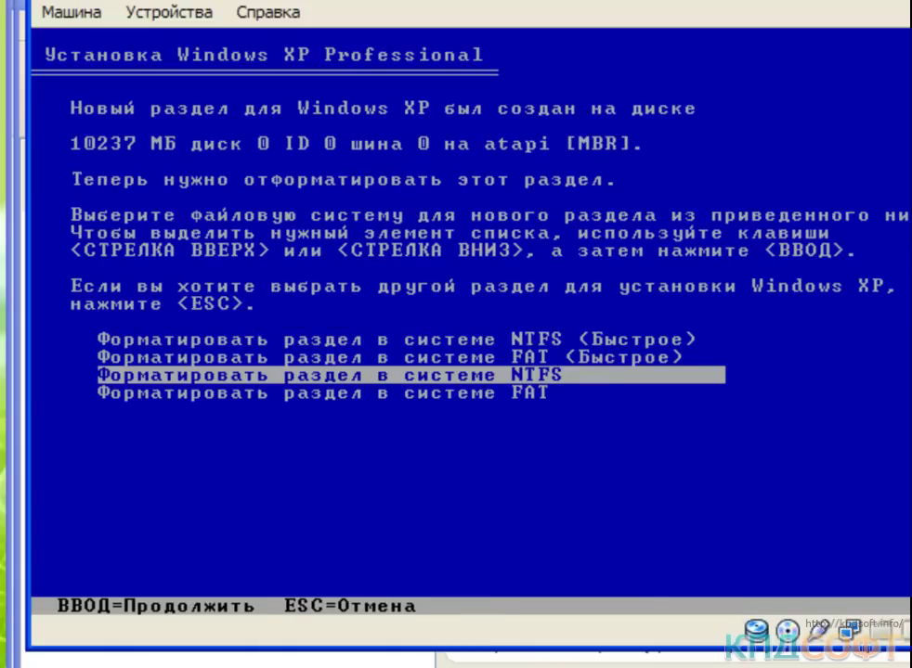
key(Return)
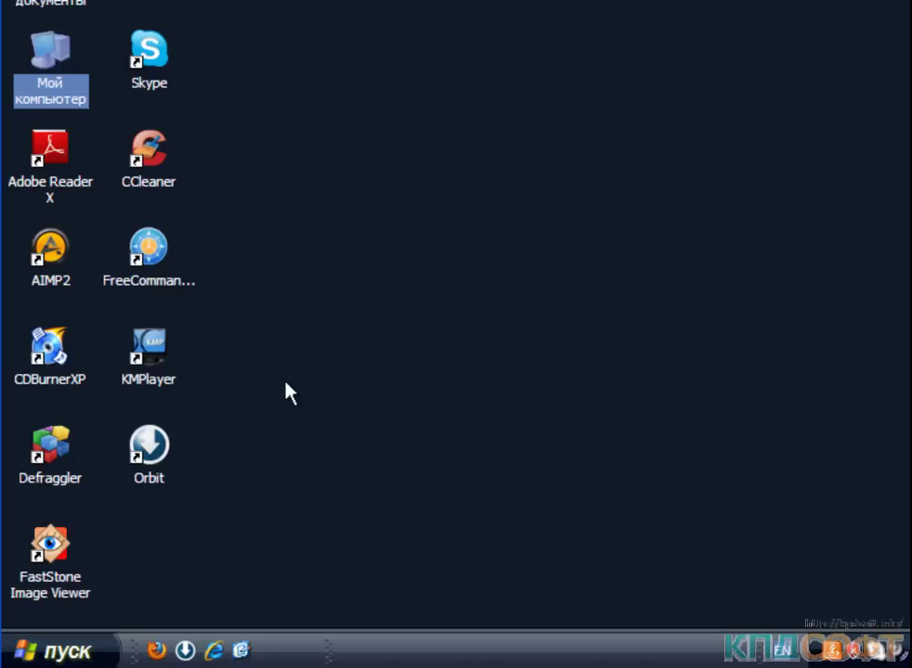
Inspect the program shortcuts on the installed system's desktop and open the install folder on drive C
click(179, 287)
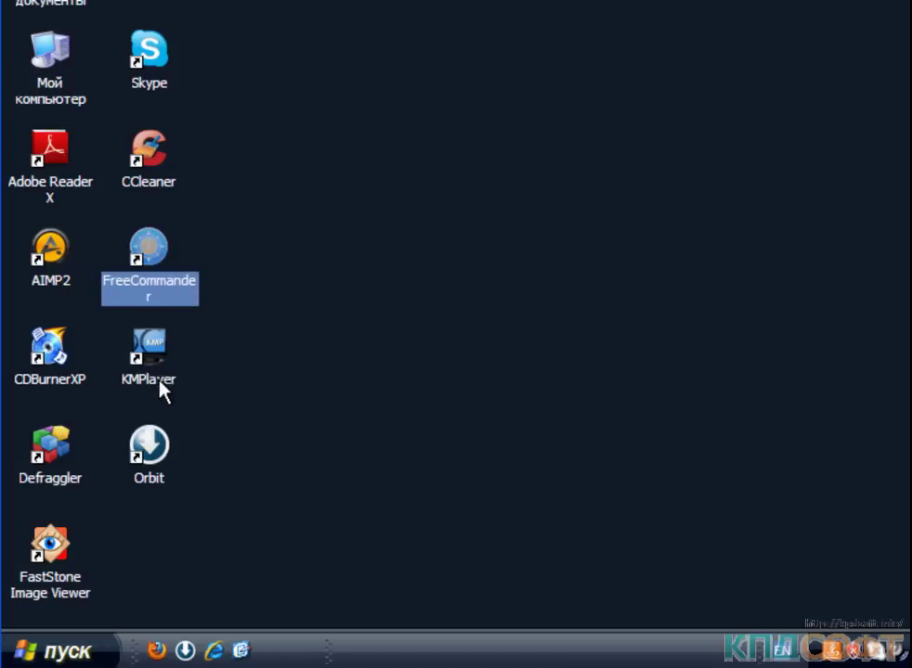
click(158, 382)
click(154, 437)
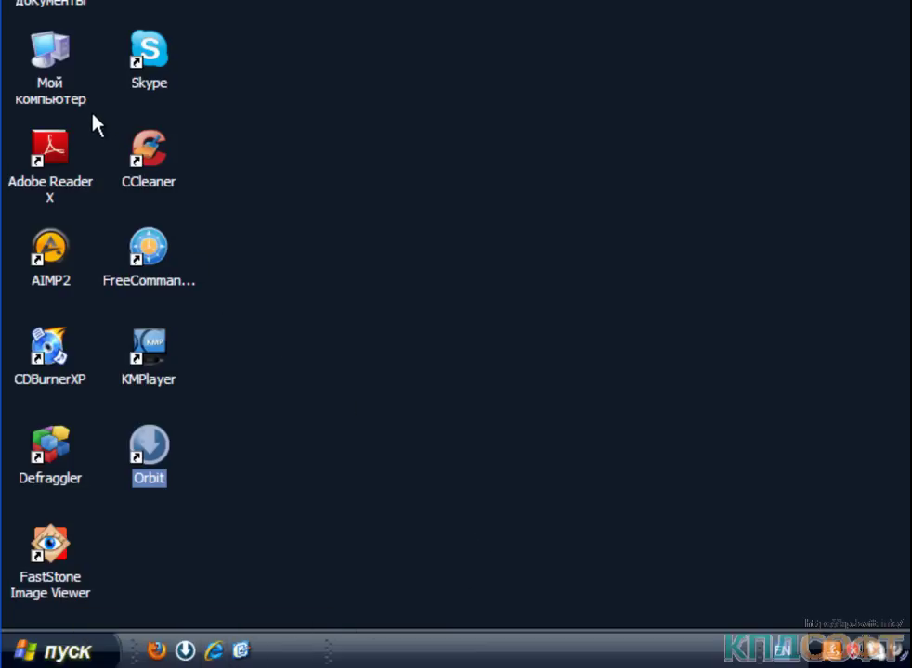
double_click(61, 100)
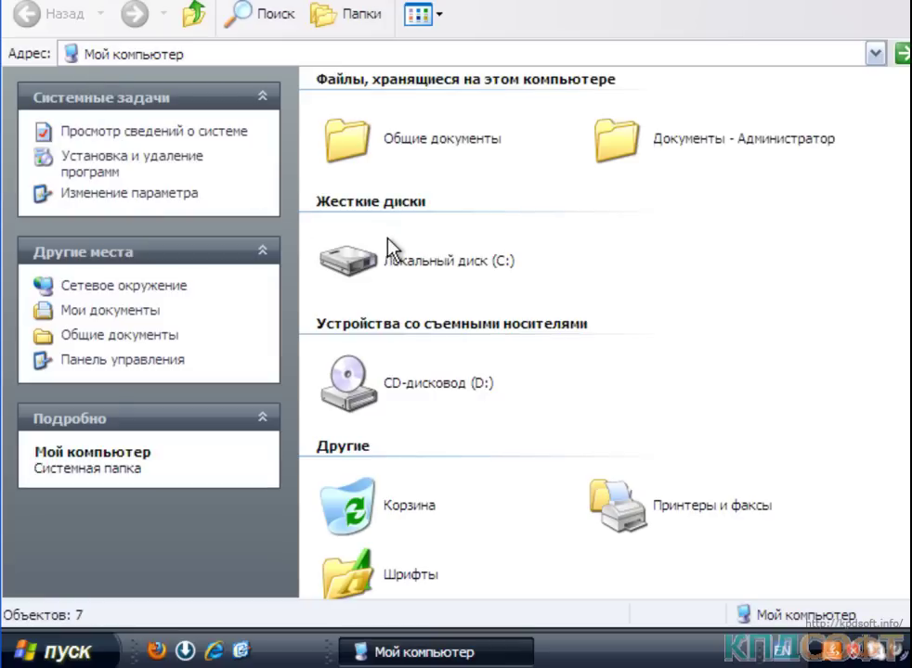
double_click(391, 251)
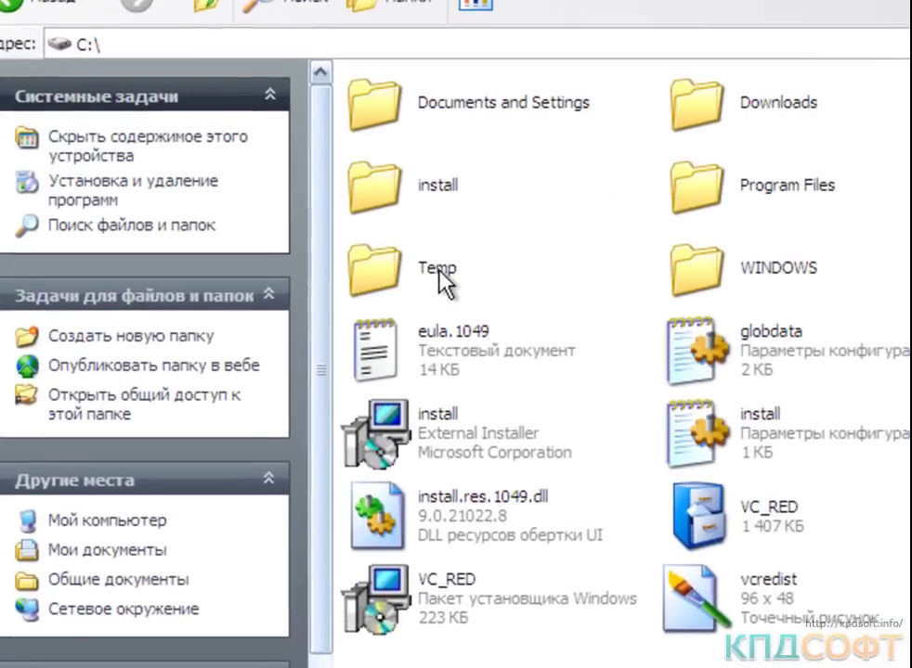
mouse_move(403, 251)
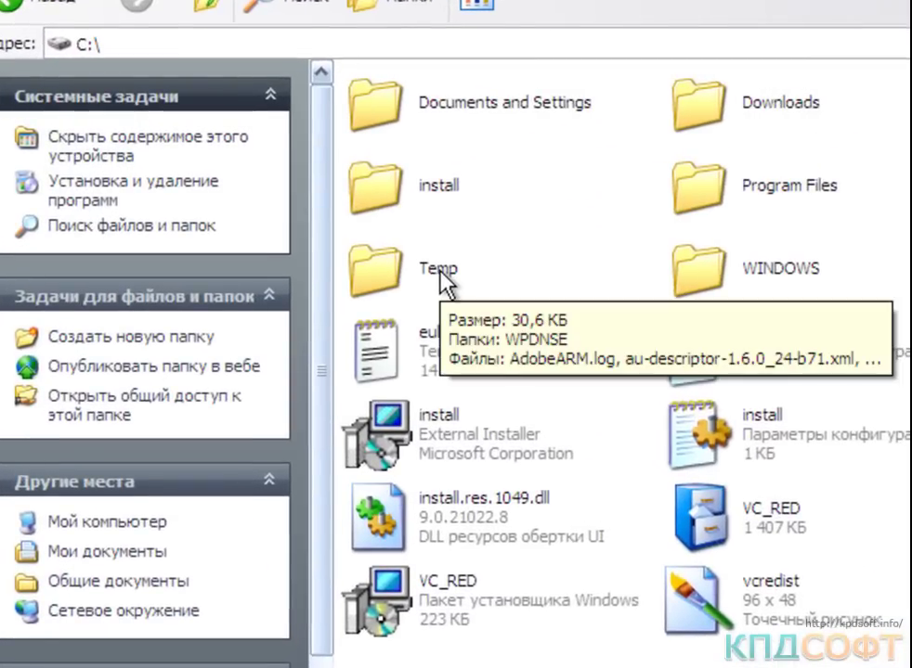
double_click(424, 213)
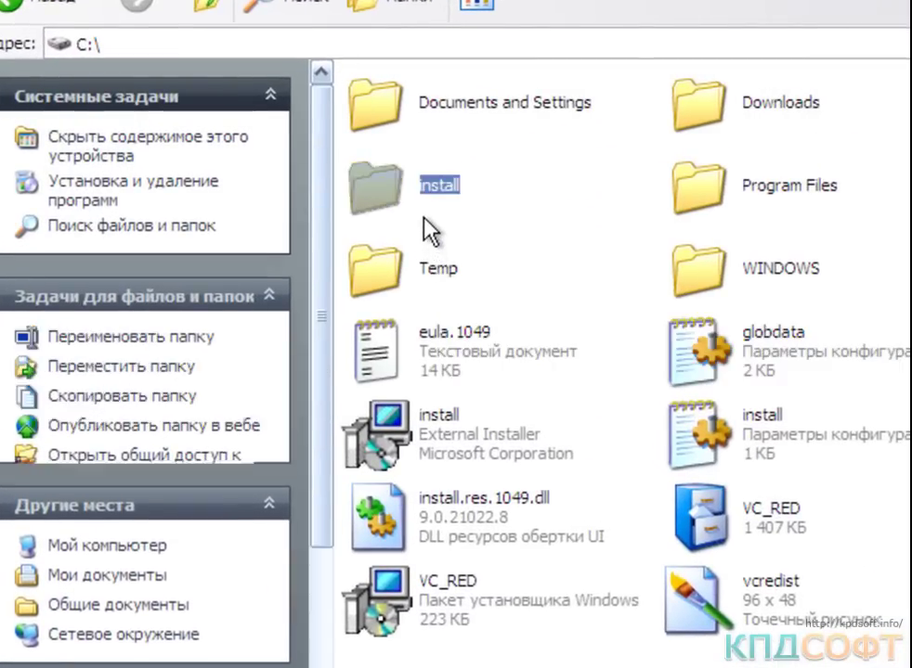
Check the Tweak registry file in the install folder, and look through the Windows Vista sounds in C:\WINDOWS\Media
mouse_move(430, 143)
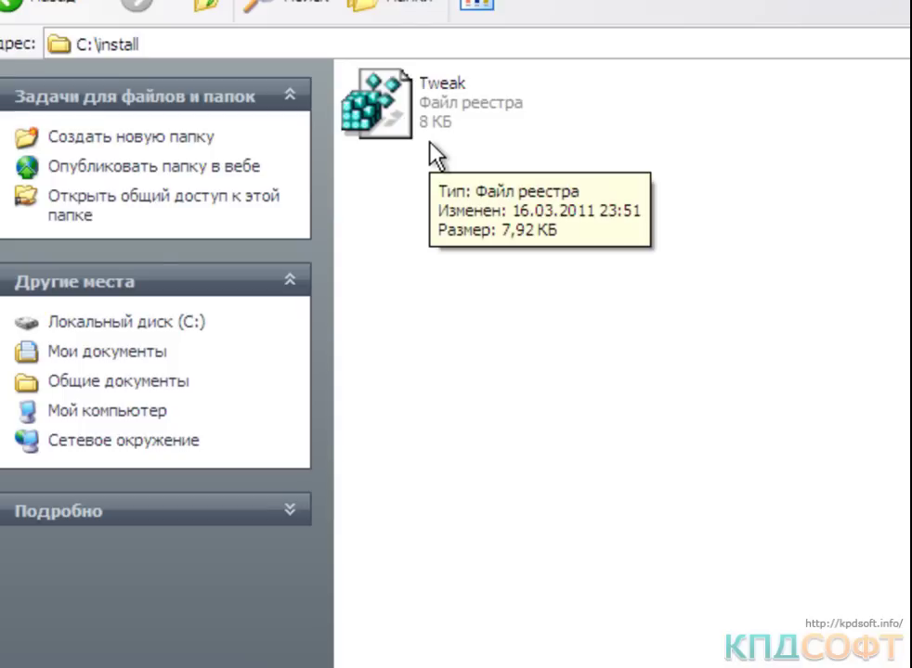
click(23, 8)
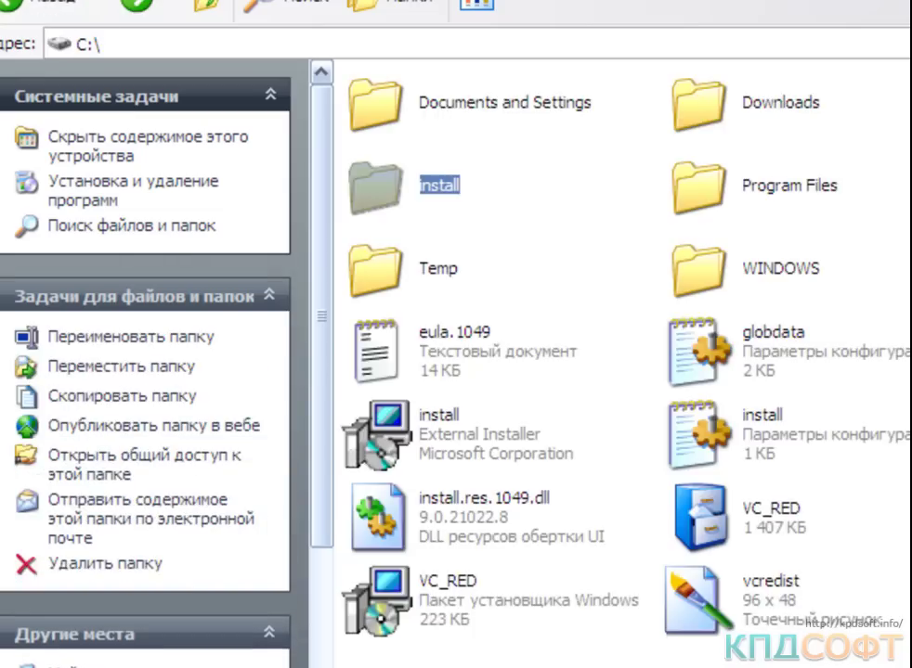
double_click(789, 279)
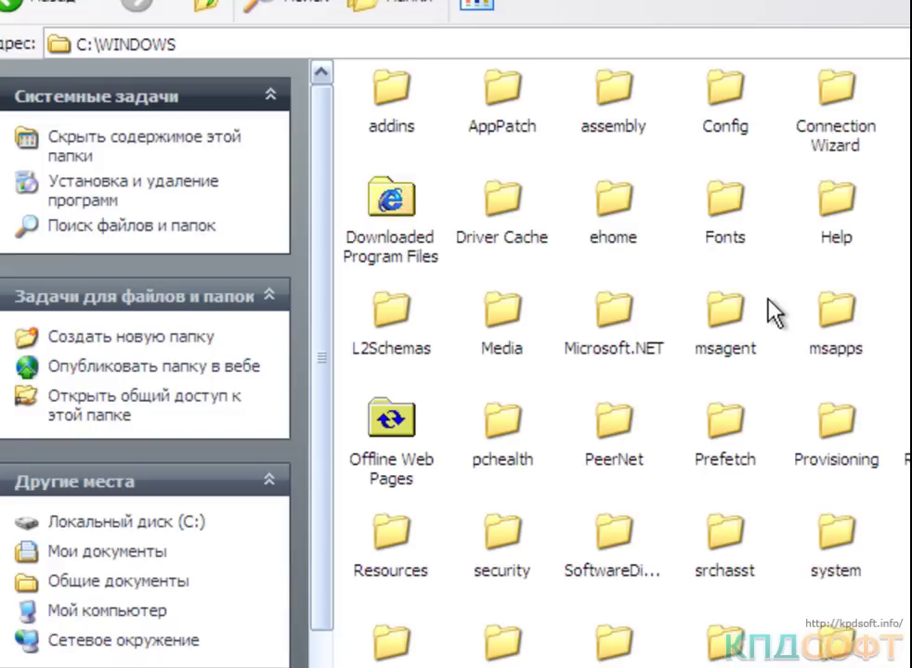
double_click(499, 346)
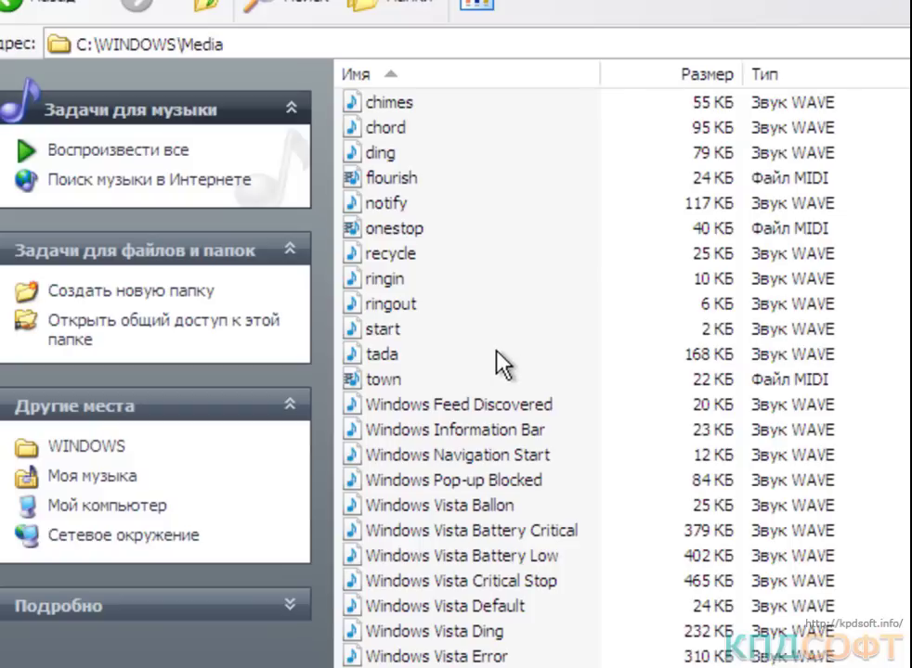
click(452, 603)
click(452, 624)
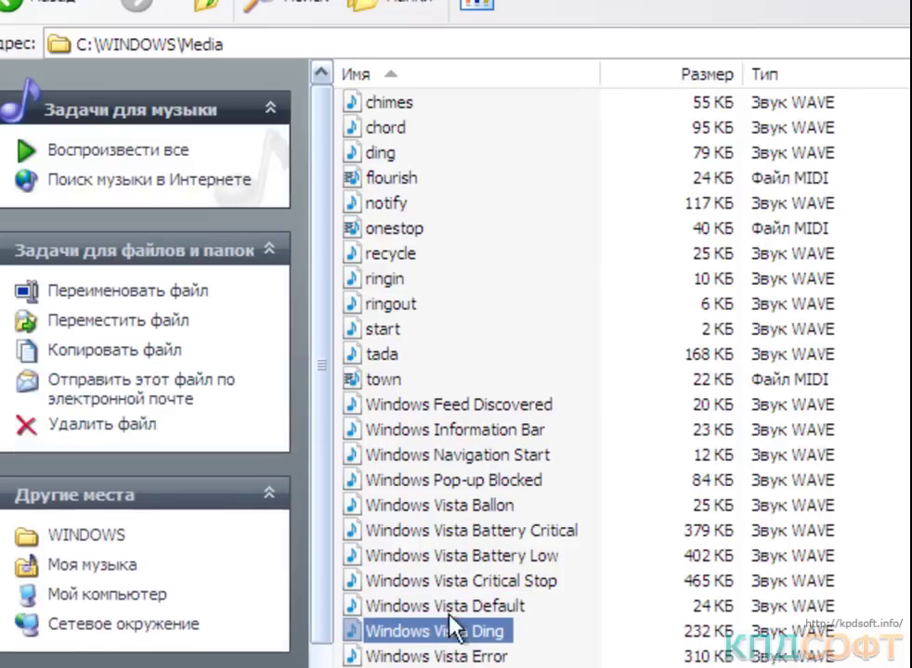
Return to the WINDOWS folder and look through the cursor files in its Cursors folder, including Hazard Busy
click(39, 8)
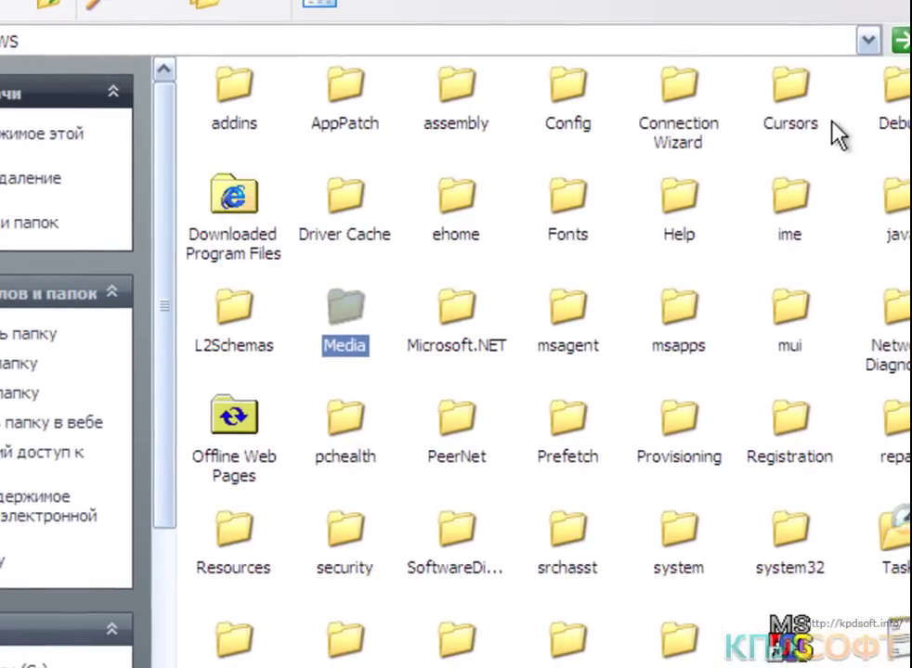
double_click(782, 92)
scroll(582, 265, down, 6)
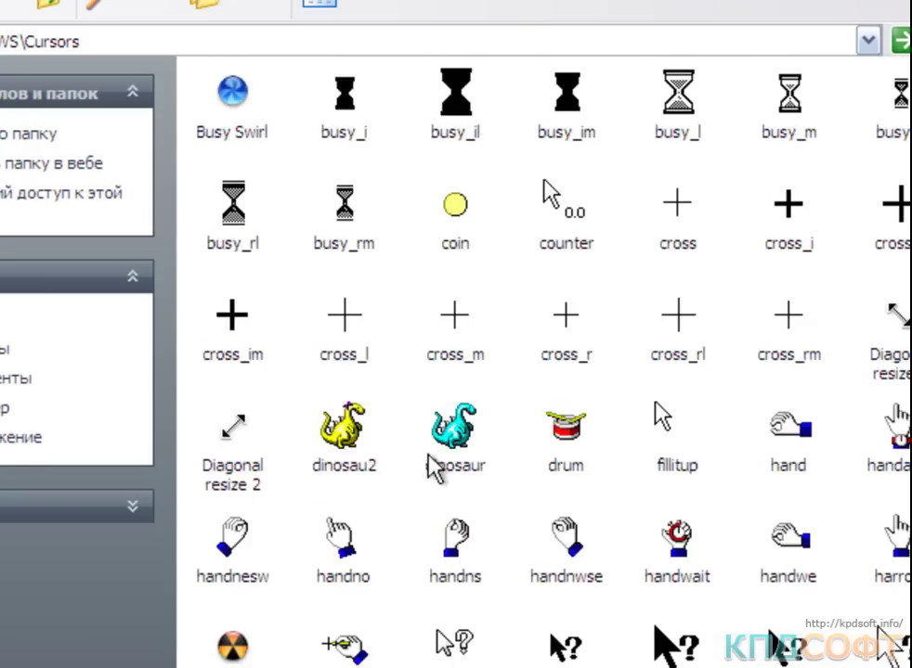
click(264, 639)
scroll(279, 622, down, 2)
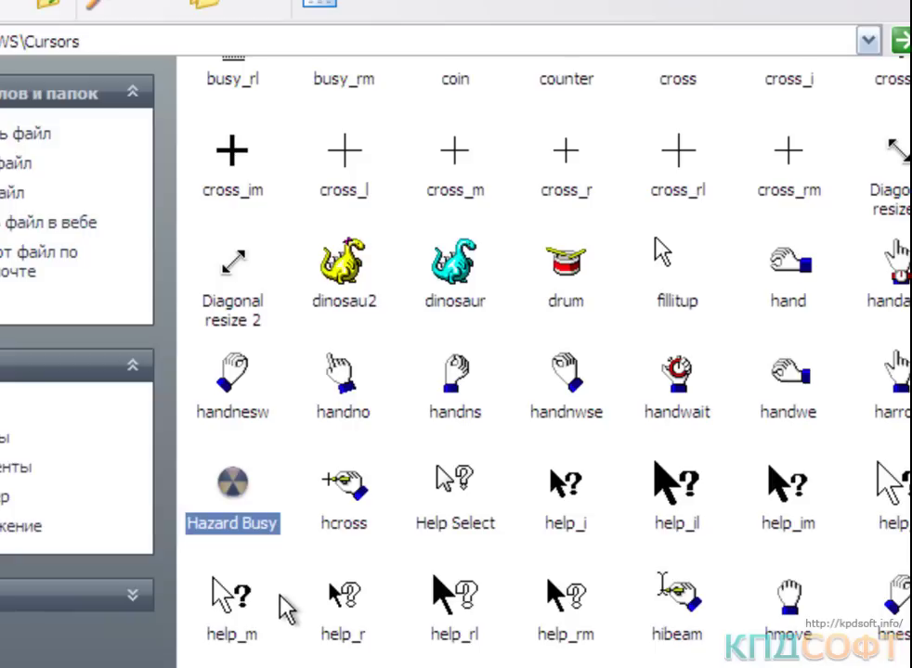
Return to the WINDOWS folder and look through the wallpapers in its Web\Wallpaper folder
click(47, 8)
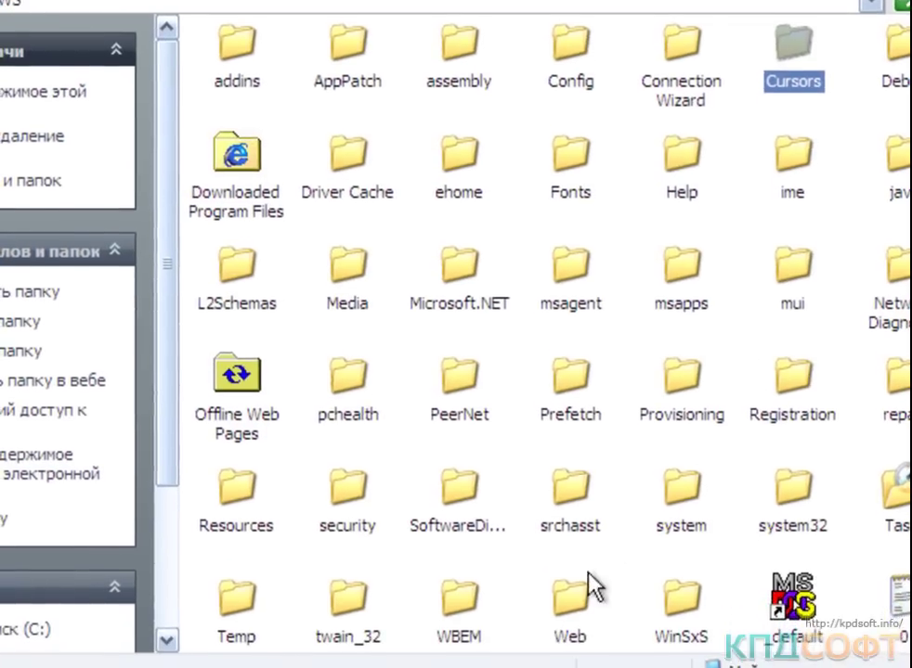
click(576, 655)
double_click(577, 613)
double_click(602, 61)
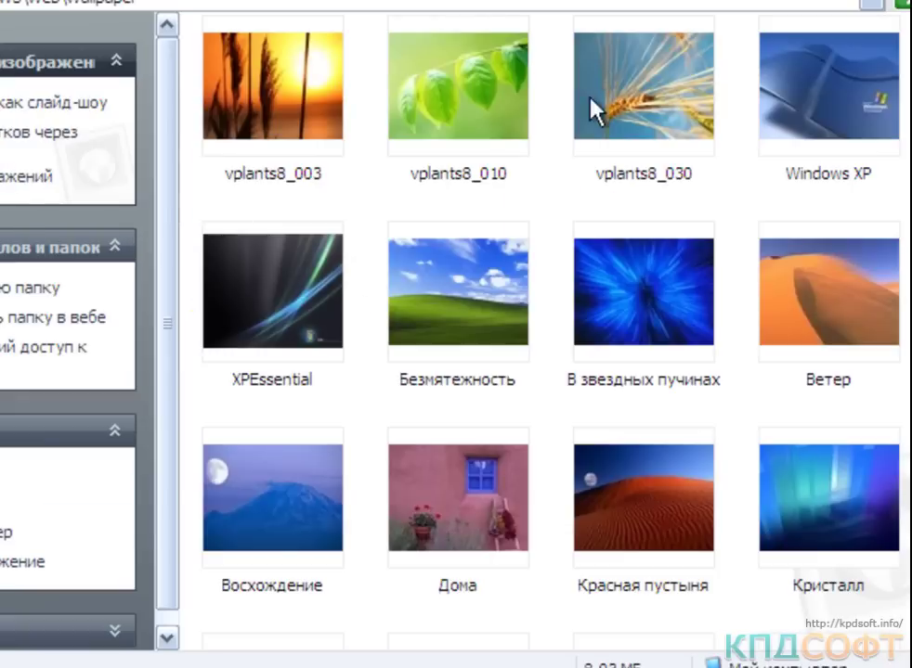
click(519, 128)
click(608, 135)
key(BackSpace)
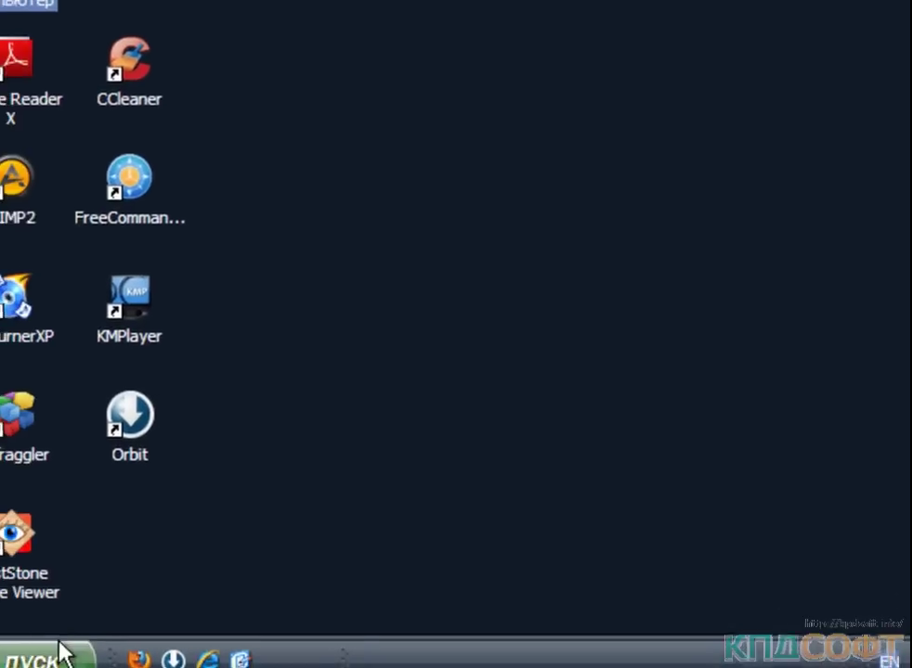
Inspect the Start menu's layout with its connection and administration submenus, and close it
click(8, 653)
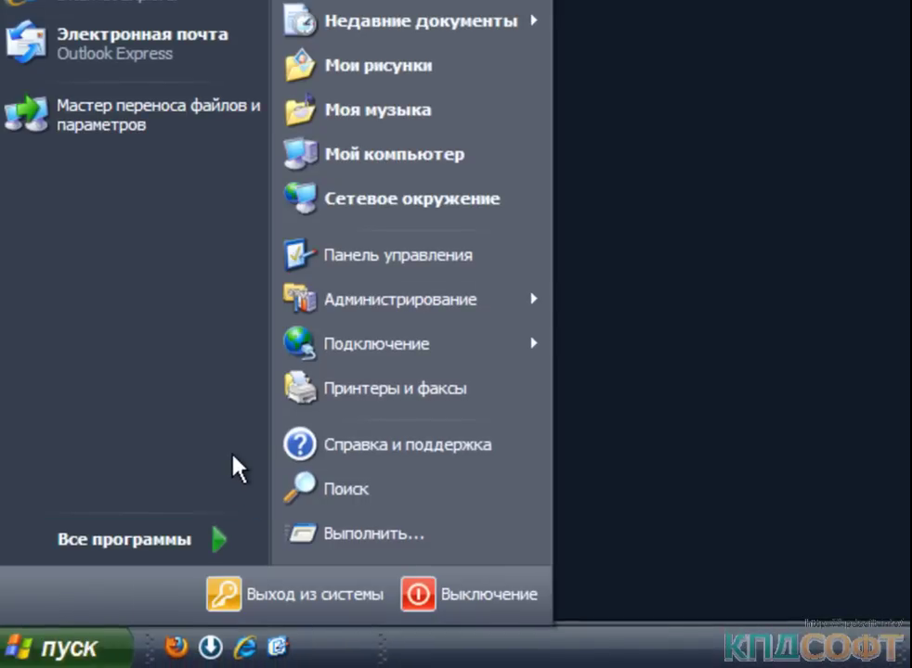
mouse_move(416, 314)
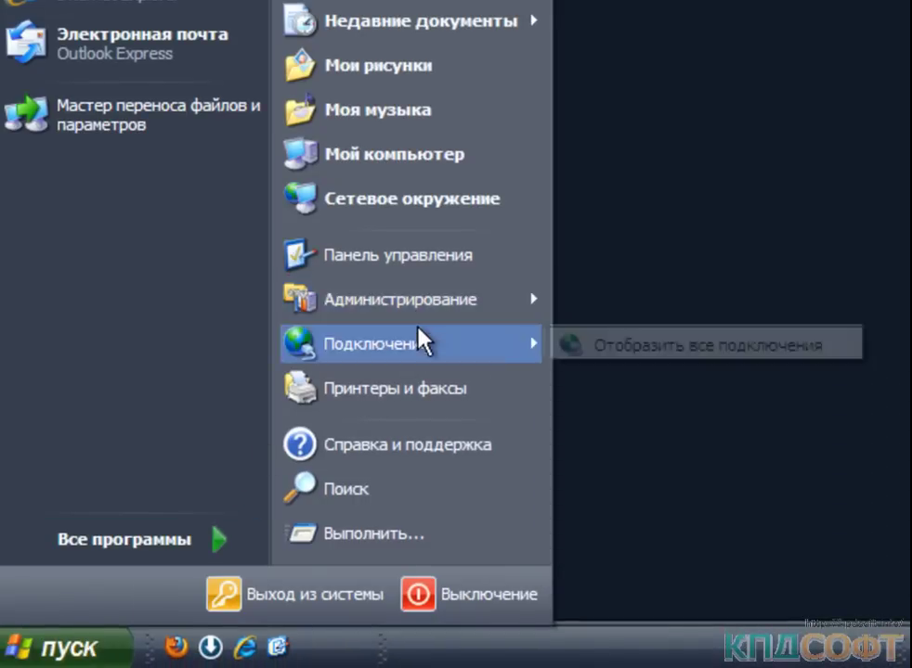
mouse_move(458, 337)
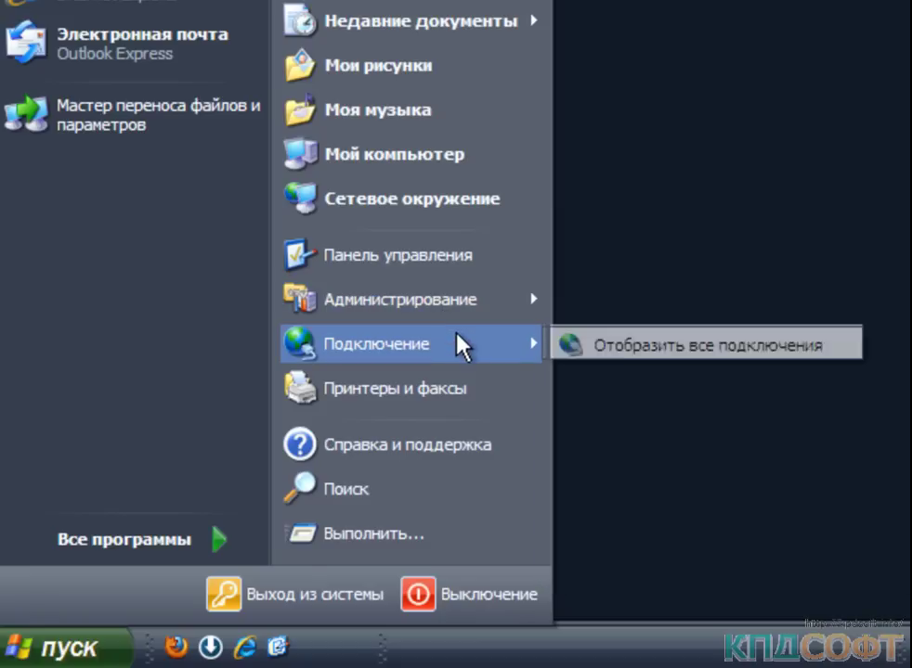
mouse_move(470, 313)
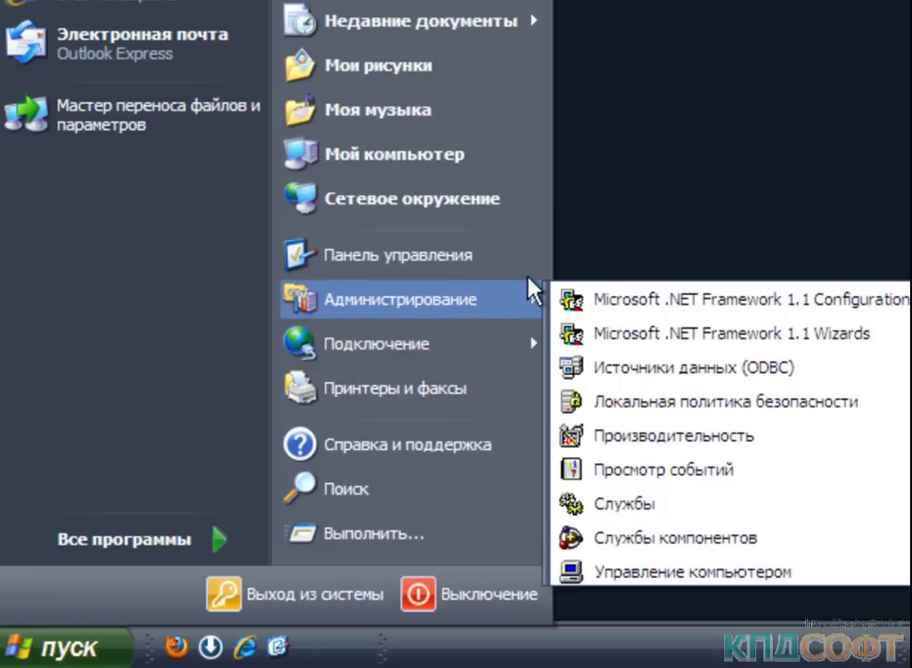
click(617, 189)
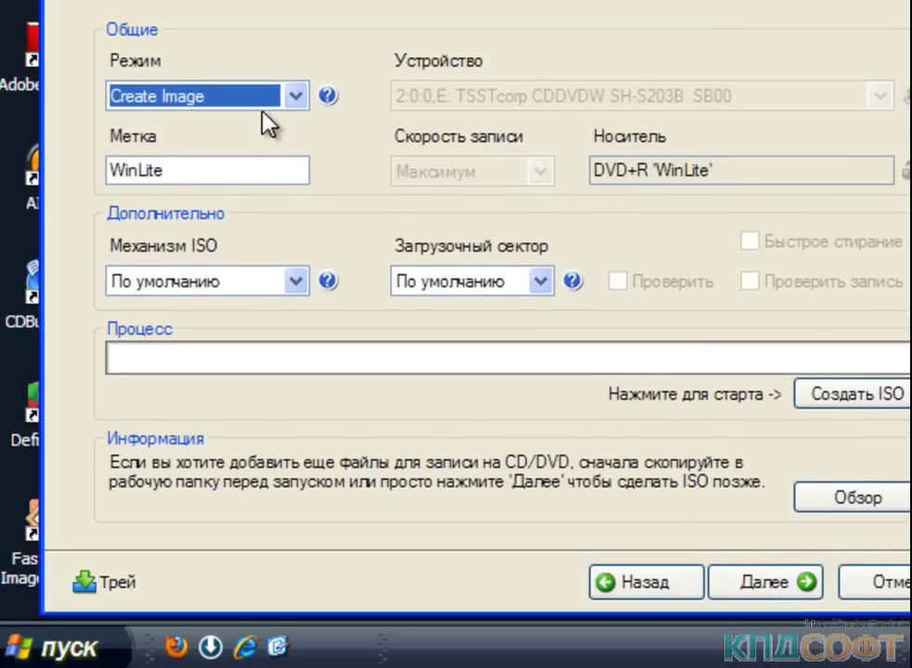
Switch to nLite and set the bootable image mode to Burn Image
click(237, 98)
click(237, 142)
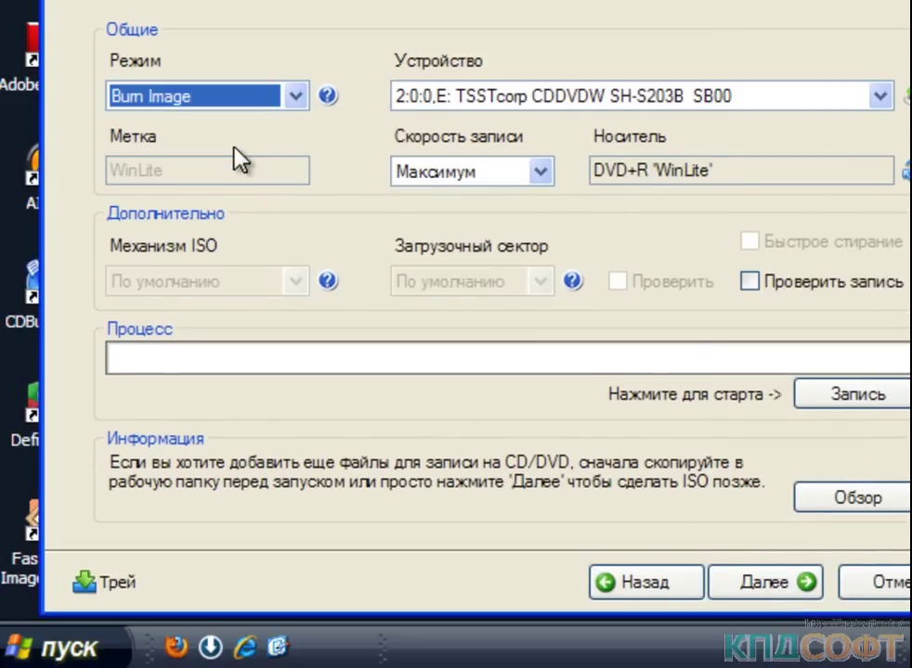